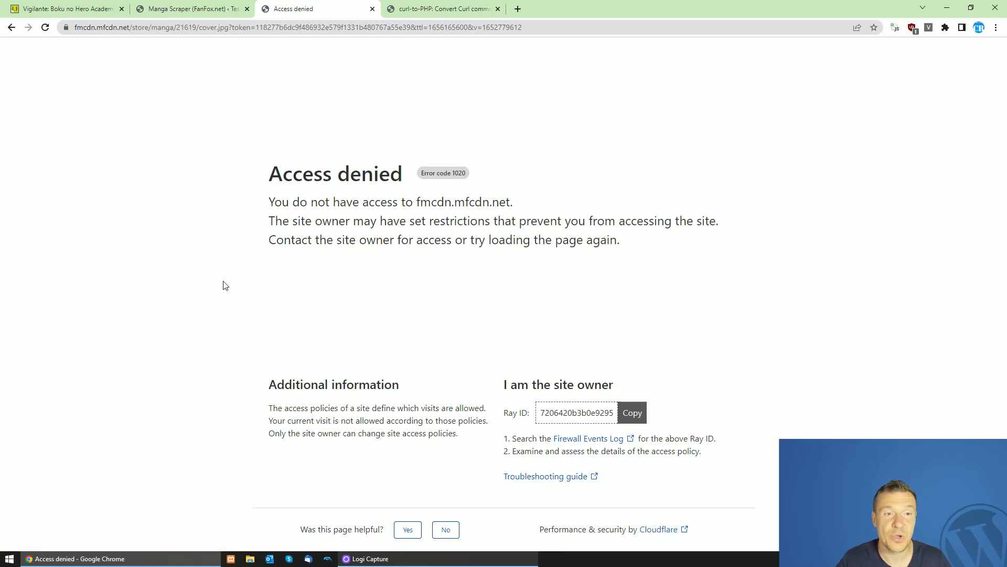
Copy the manga cover's image address from the Vigilante page
{"action": "left_click", "coordinate": [131, 27]}
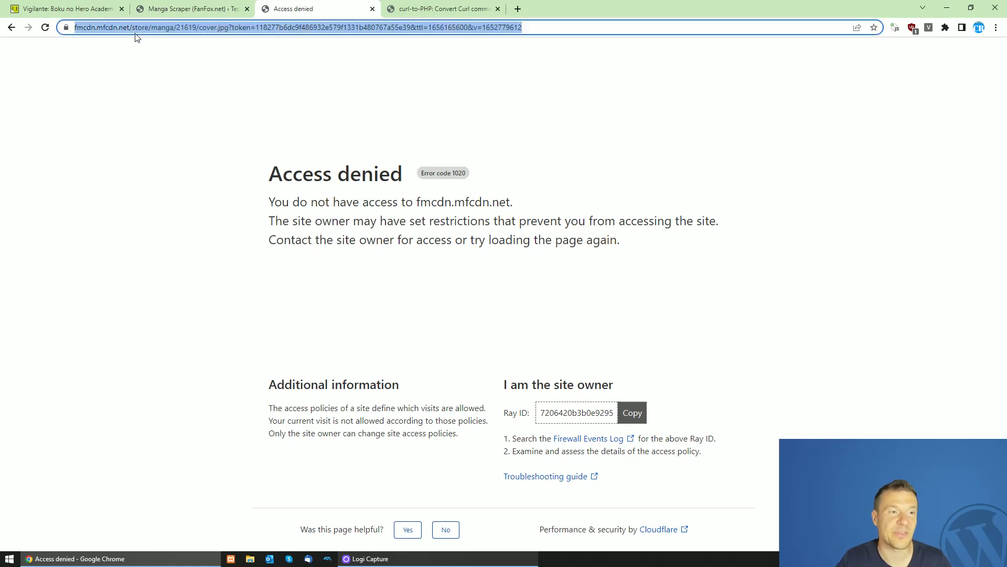
{"action": "key", "text": "ctrl+shift+Tab"}
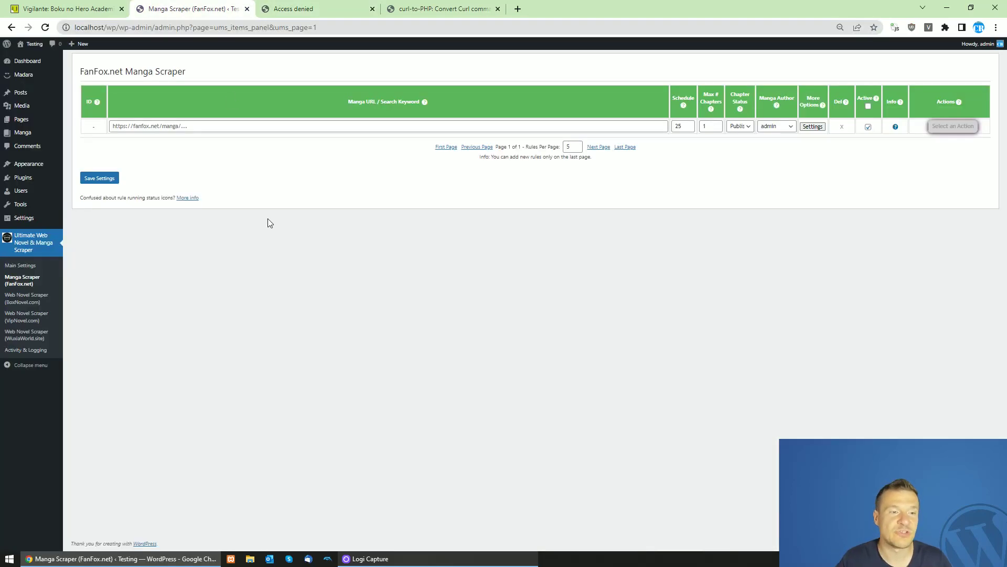
{"action": "key", "text": "ctrl+shift+Tab"}
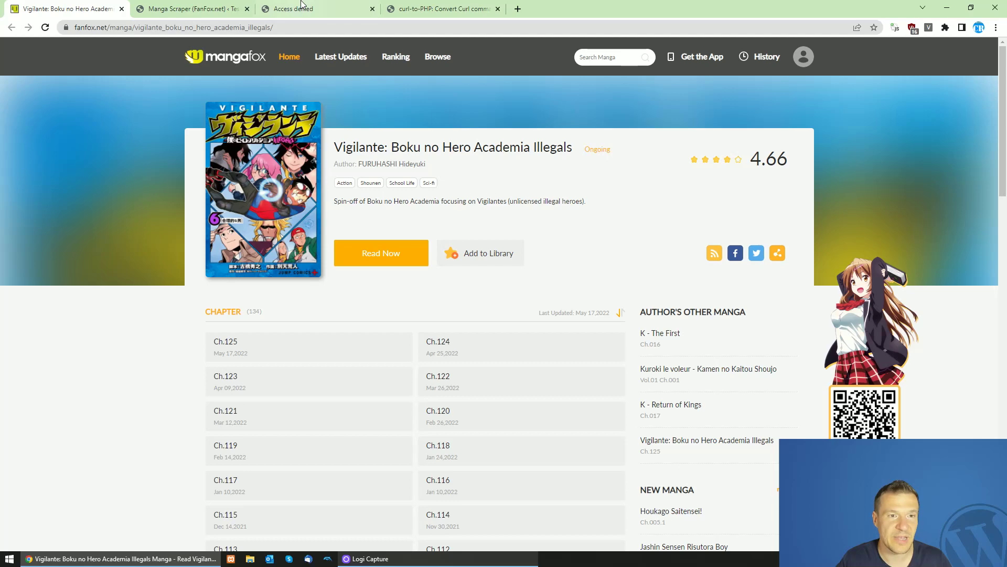
{"action": "right_click", "coordinate": [262, 191]}
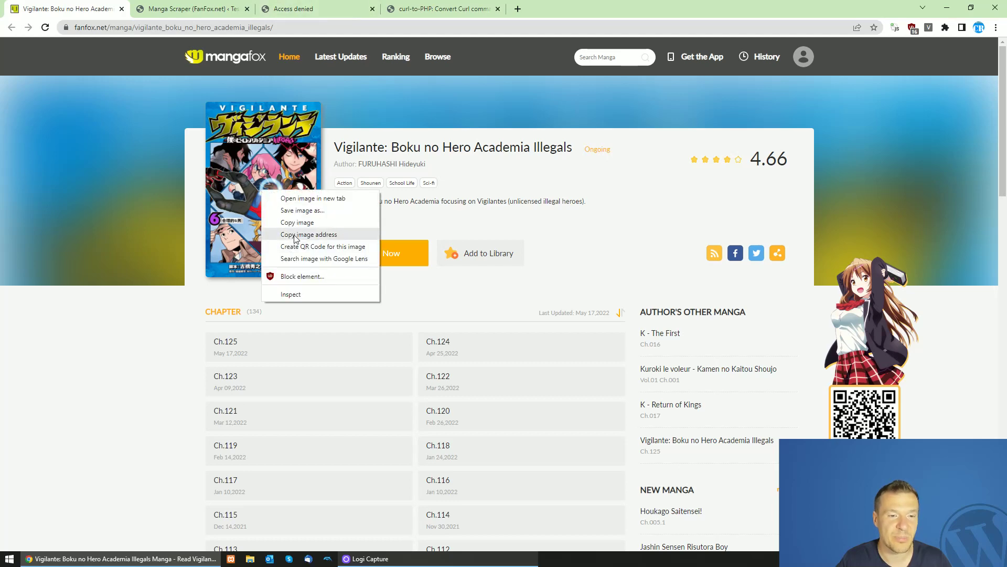
{"action": "left_click", "coordinate": [295, 234]}
Load the copied cover address in the blocked tab, still Access denied, and return to the manga page
{"action": "left_click", "coordinate": [315, 9]}
{"action": "right_click", "coordinate": [282, 29]}
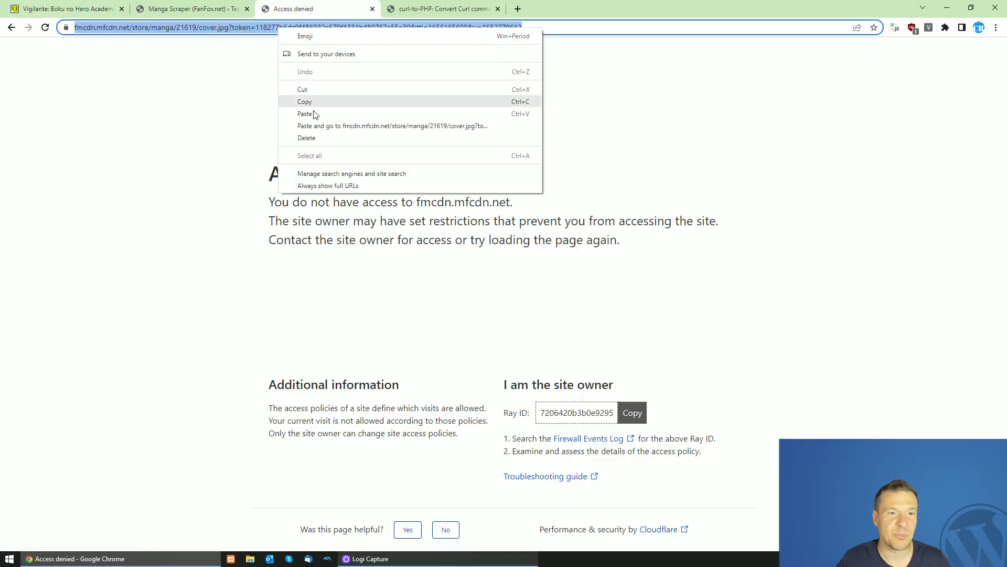
{"action": "left_click", "coordinate": [314, 115]}
{"action": "key", "text": "Return"}
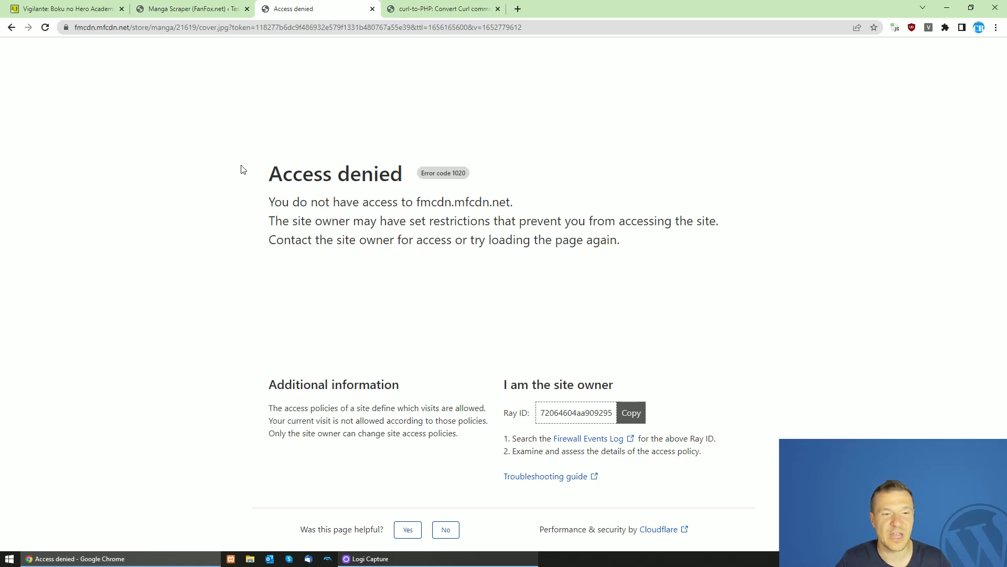
{"action": "left_click", "coordinate": [89, 6]}
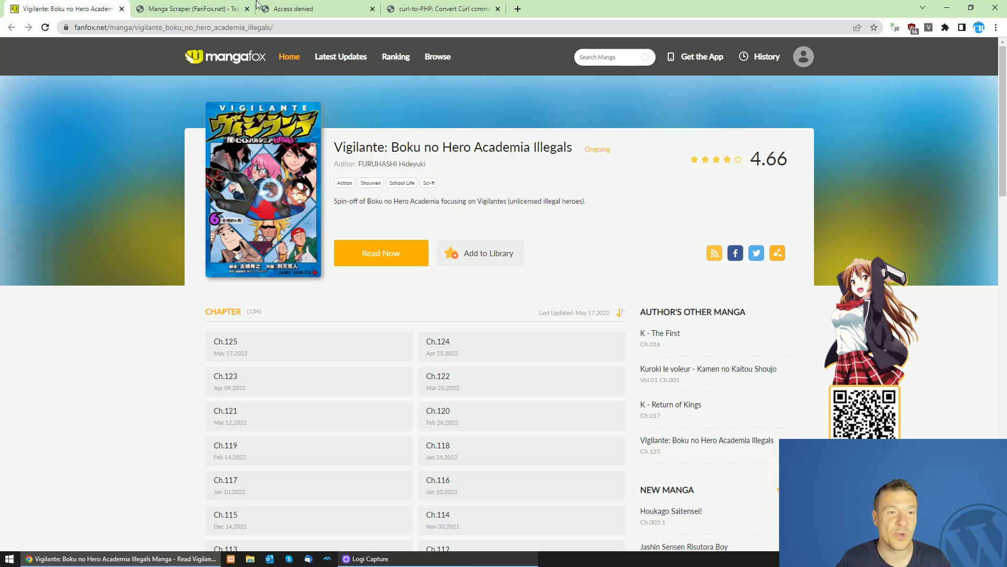
{"action": "left_click", "coordinate": [278, 8]}
{"action": "left_click", "coordinate": [84, 4]}
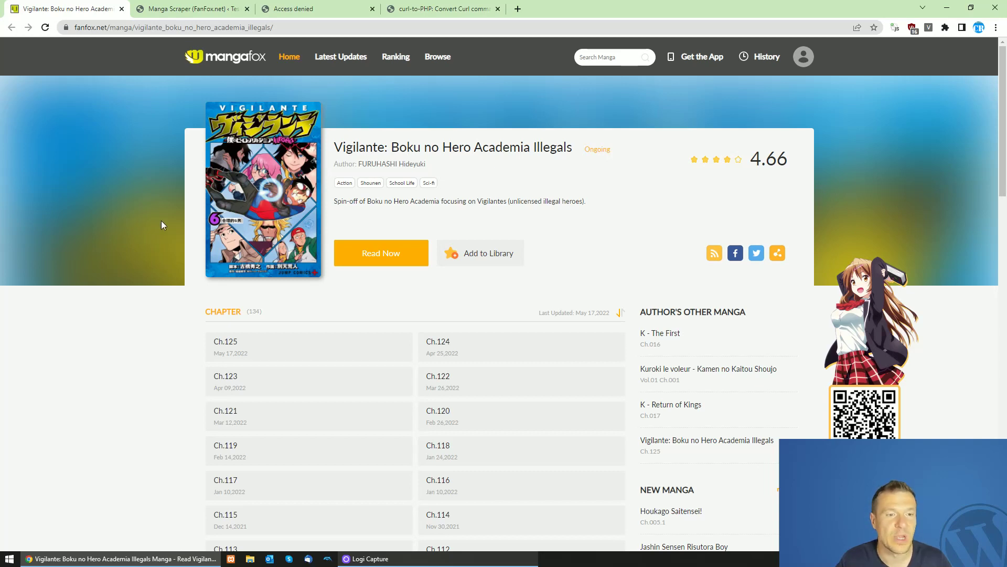
{"action": "left_click", "coordinate": [179, 9]}
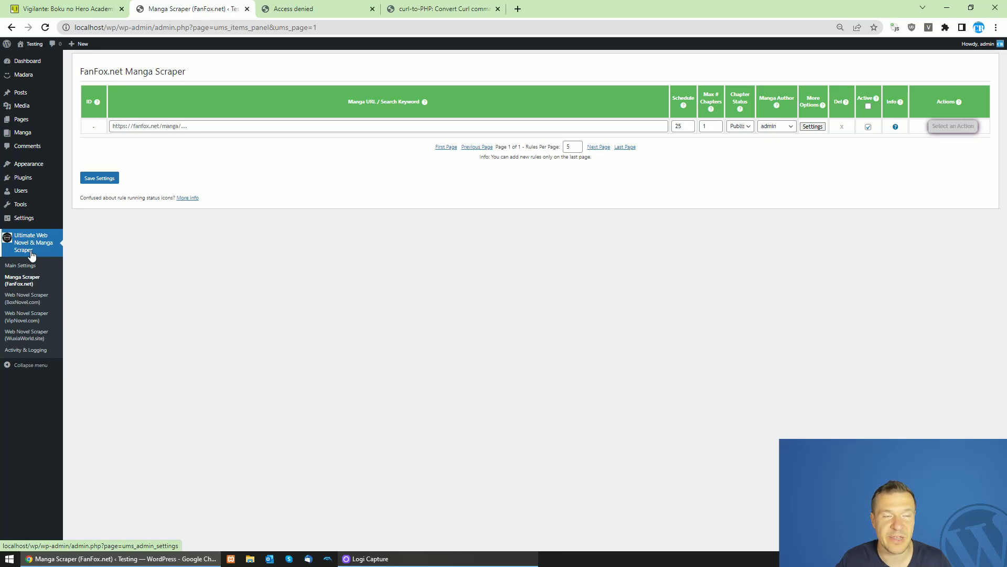
{"action": "left_click", "coordinate": [103, 10]}
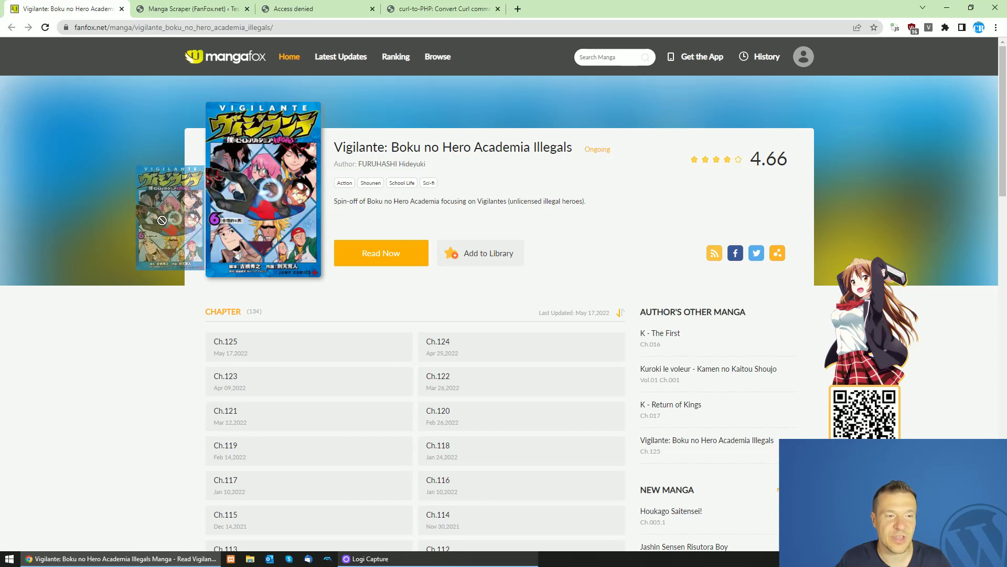
{"action": "left_click_drag", "start_coordinate": [270, 205], "coordinate": [241, 201]}
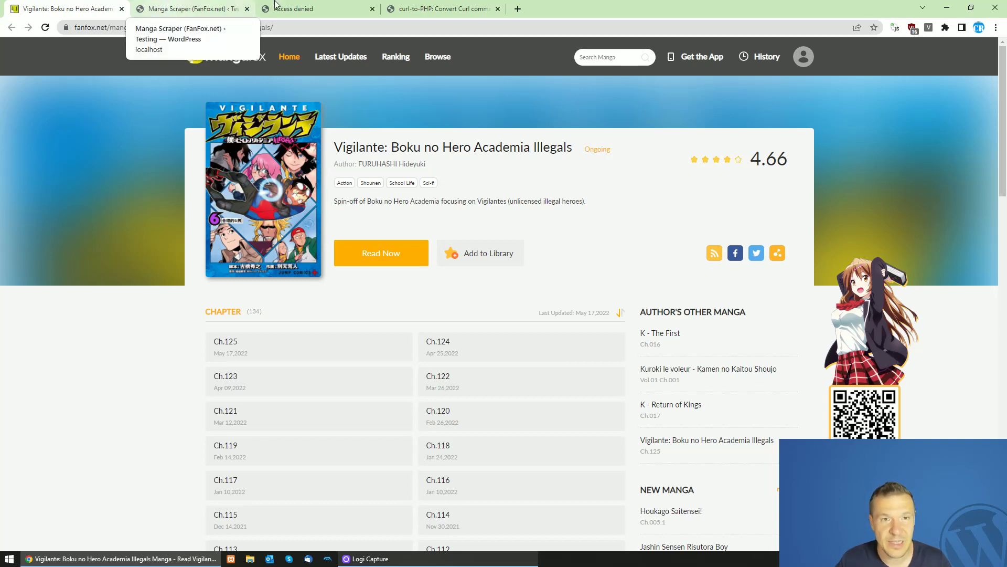
{"action": "left_click", "coordinate": [194, 8]}
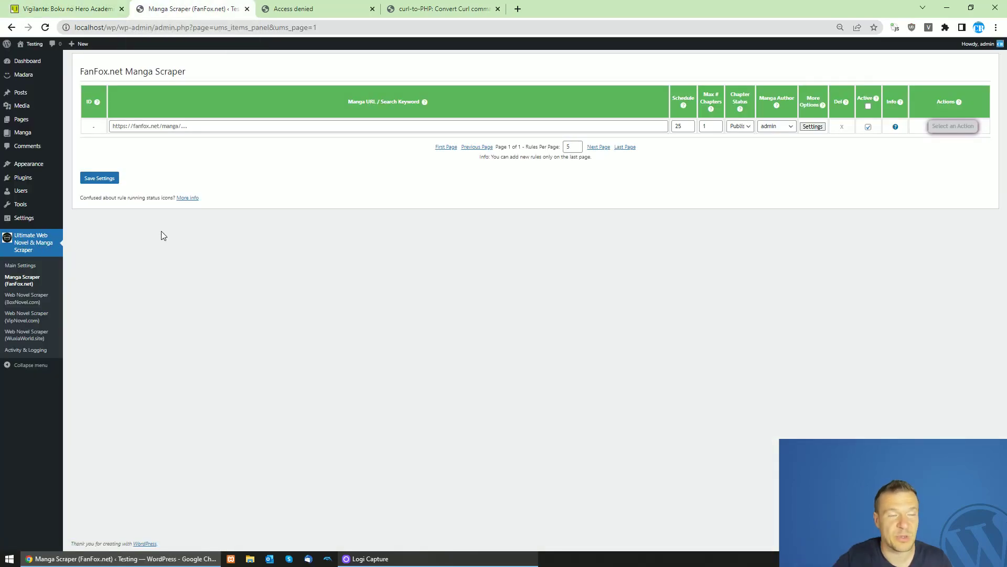
{"action": "left_click", "coordinate": [55, 8]}
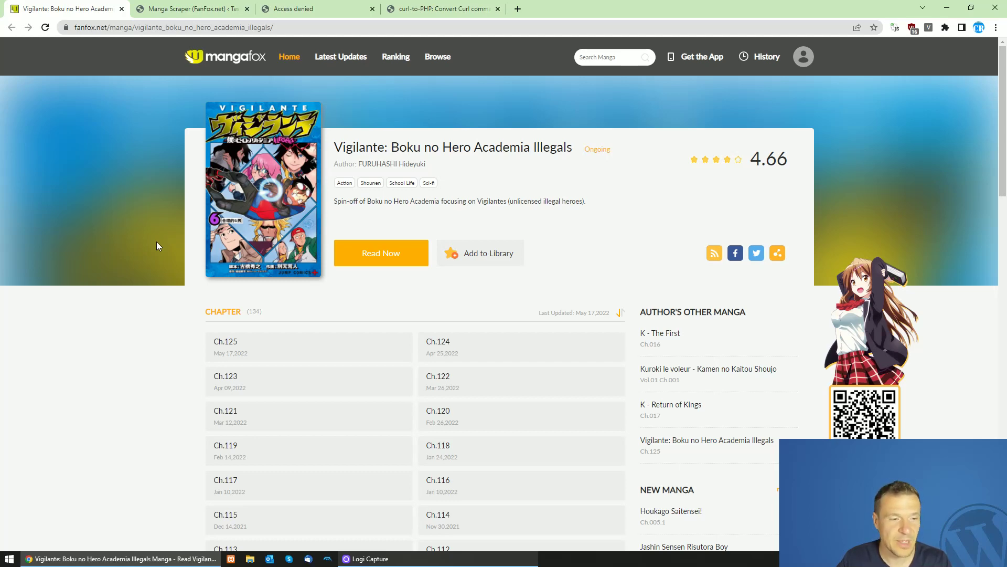
Record the manga page's network requests in the developer tools after a reload
{"action": "key", "text": "F12"}
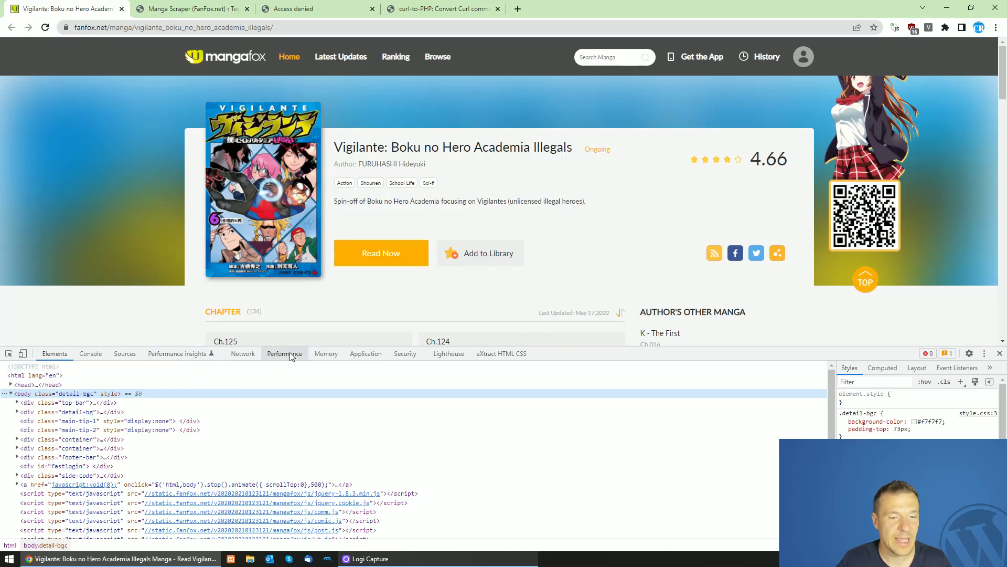
{"action": "left_click", "coordinate": [242, 354]}
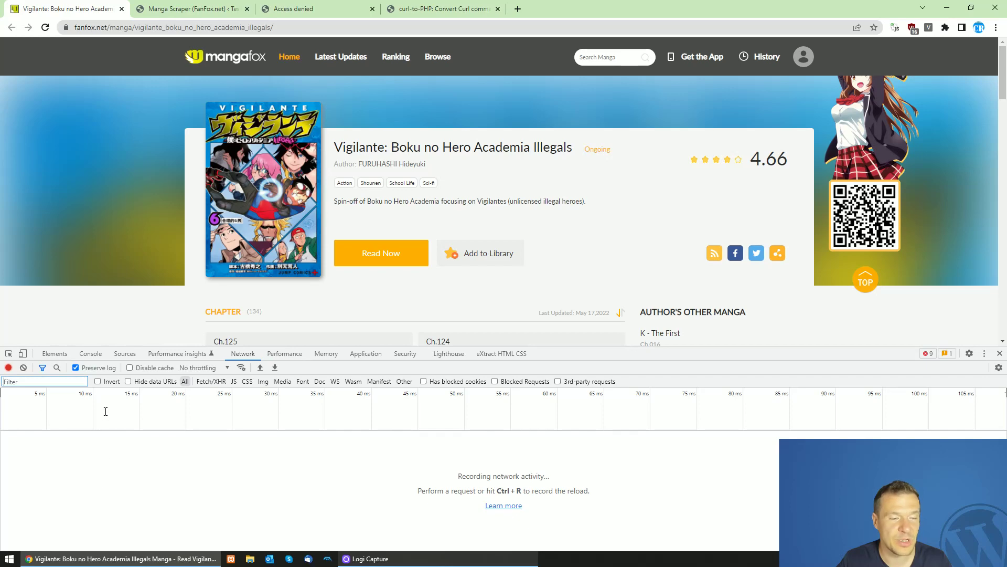
{"action": "left_click", "coordinate": [45, 27]}
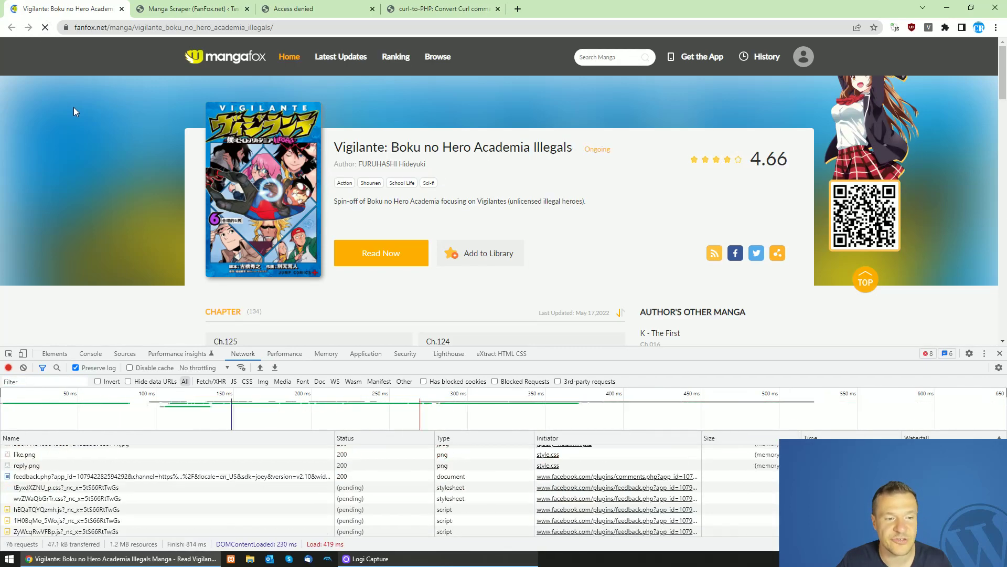
{"action": "scroll", "coordinate": [83, 501], "scroll_direction": "up", "scroll_amount": 10}
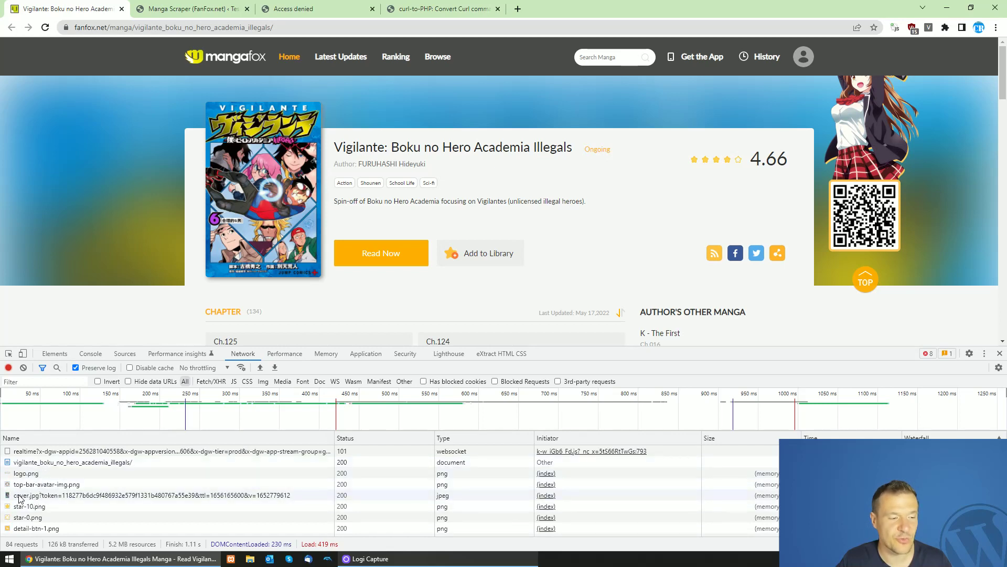
View the page document request's headers and locate the cover image in the page source
{"action": "right_click", "coordinate": [267, 238]}
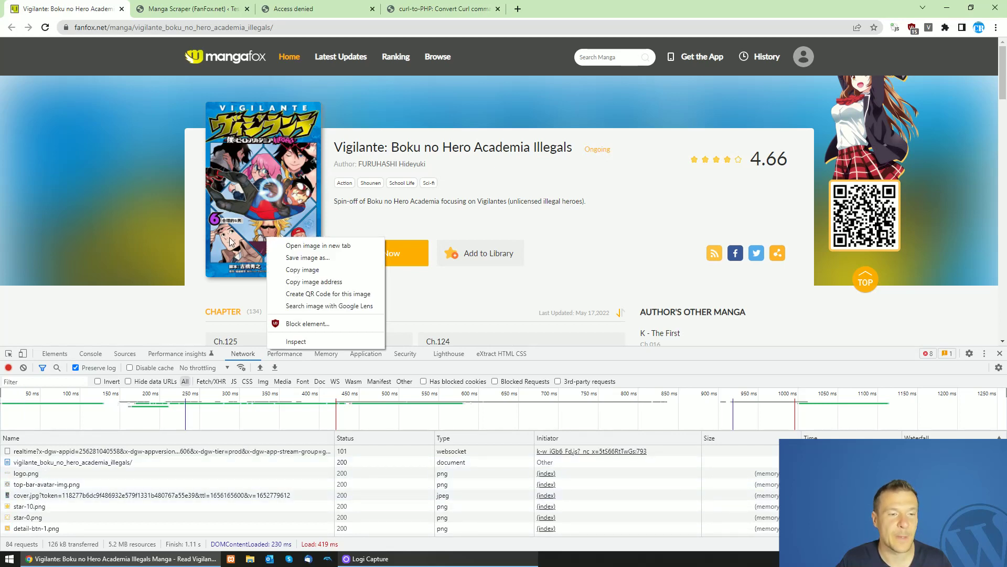
{"action": "left_click", "coordinate": [54, 484]}
{"action": "left_click", "coordinate": [33, 463]}
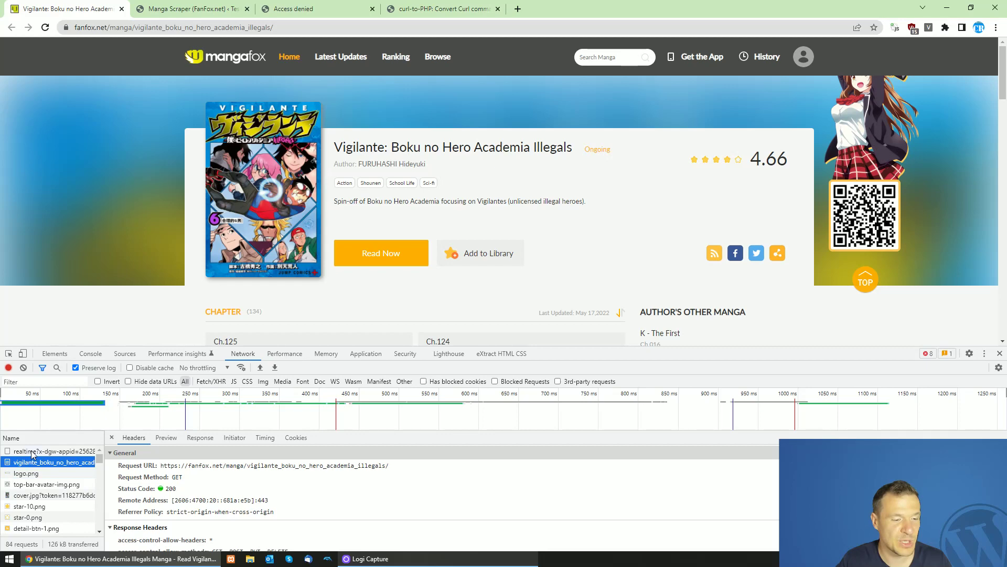
{"action": "right_click", "coordinate": [238, 221]}
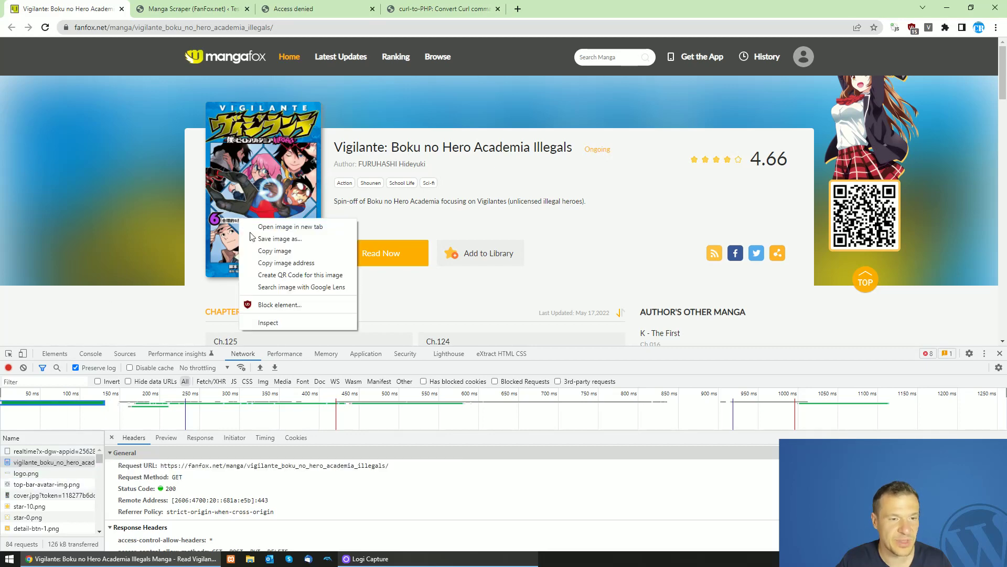
{"action": "left_click", "coordinate": [269, 323]}
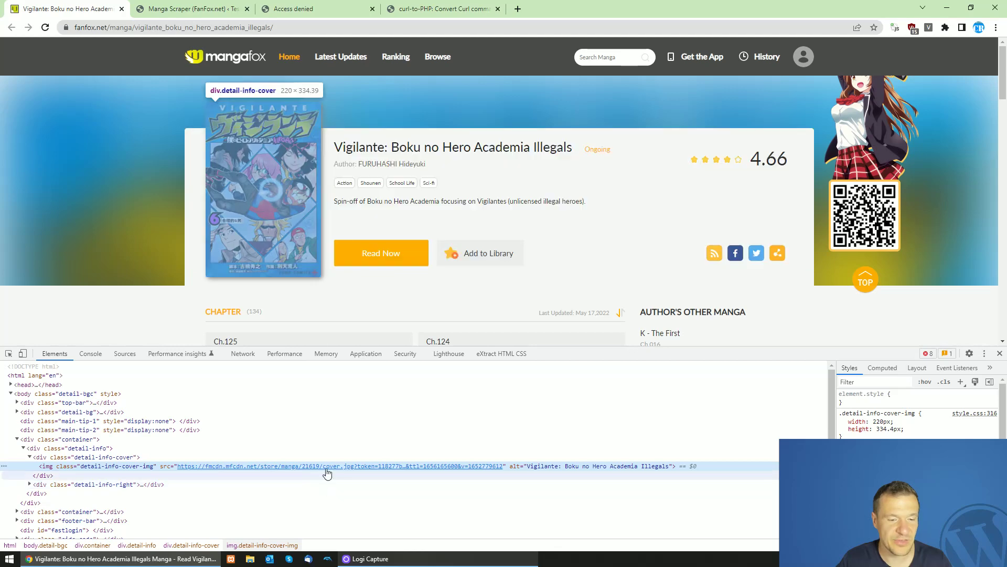
{"action": "mouse_move", "coordinate": [32, 375]}
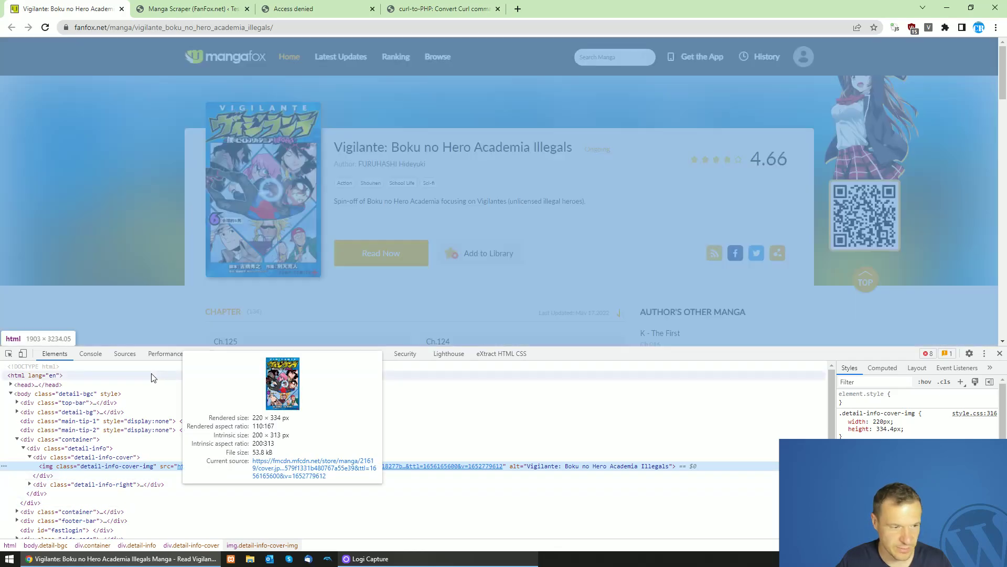
Show the cover.jpg request's headers with status 200 and fanfox.net referer, then its options
{"action": "left_click", "coordinate": [243, 353]}
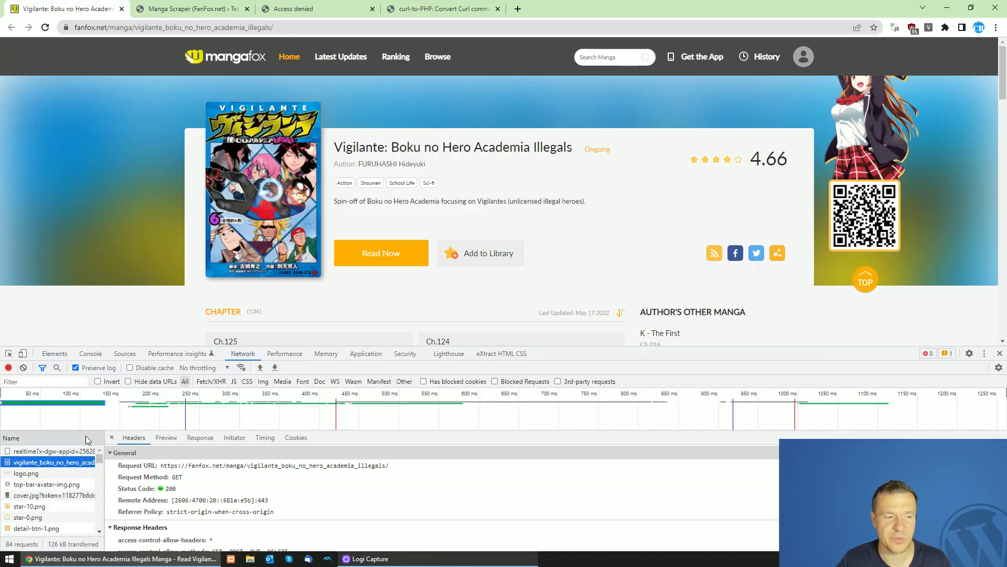
{"action": "left_click", "coordinate": [24, 498]}
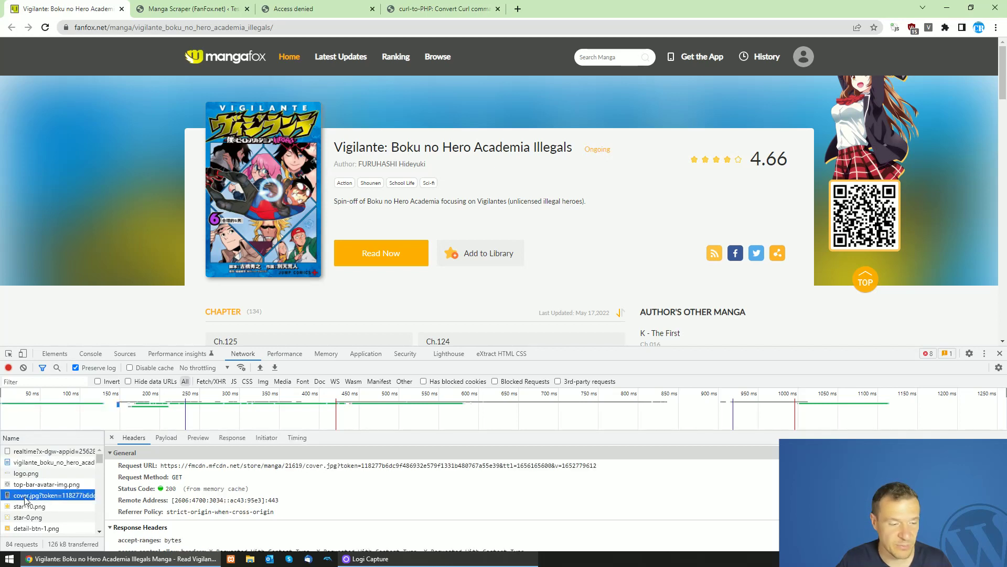
{"action": "mouse_move", "coordinate": [99, 455]}
{"action": "left_mouse_down"}
{"action": "mouse_move", "coordinate": [99, 488]}
{"action": "mouse_move", "coordinate": [98, 455]}
{"action": "left_mouse_up"}
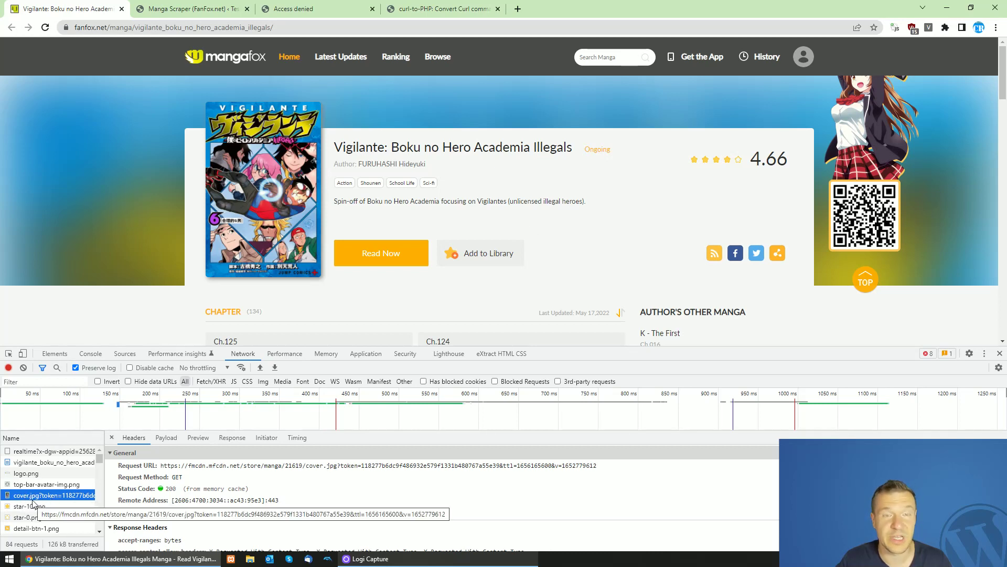
{"action": "scroll", "coordinate": [160, 471], "scroll_direction": "down", "scroll_amount": 3}
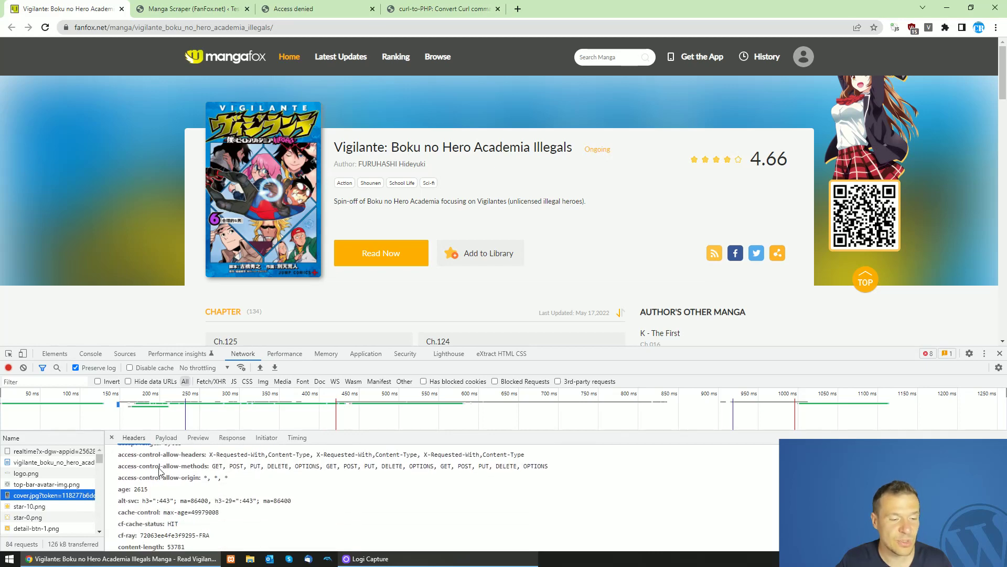
{"action": "scroll", "coordinate": [161, 470], "scroll_direction": "down", "scroll_amount": 2}
{"action": "scroll", "coordinate": [157, 480], "scroll_direction": "down", "scroll_amount": 2}
{"action": "scroll", "coordinate": [149, 491], "scroll_direction": "down", "scroll_amount": 2}
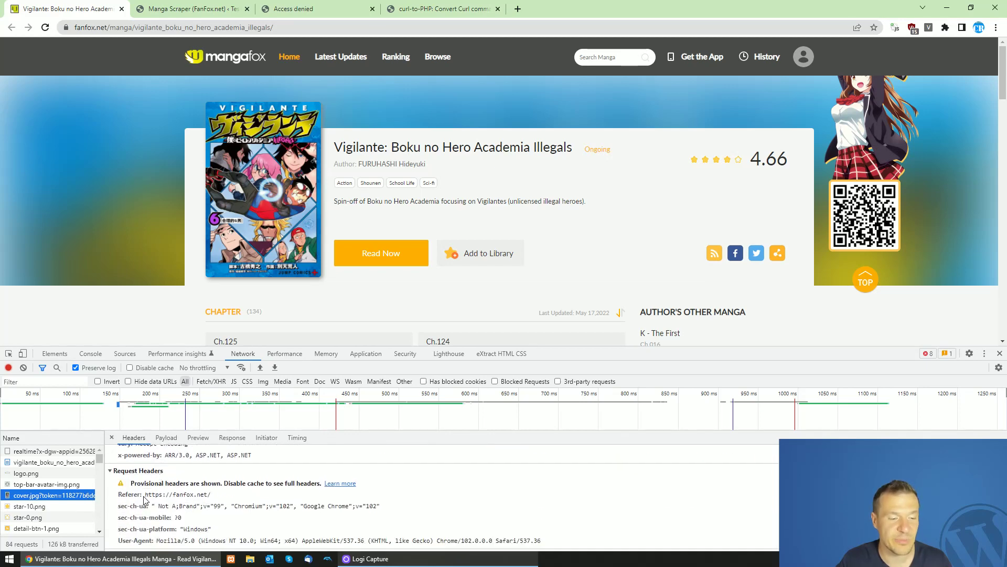
{"action": "scroll", "coordinate": [145, 500], "scroll_direction": "up", "scroll_amount": 3}
{"action": "scroll", "coordinate": [146, 500], "scroll_direction": "up", "scroll_amount": 3}
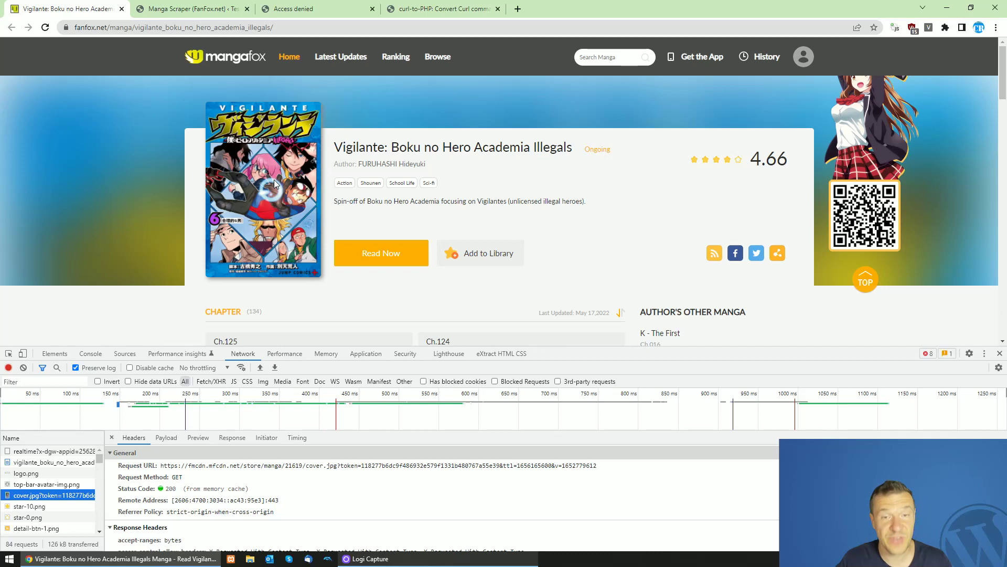
{"action": "right_click", "coordinate": [42, 496]}
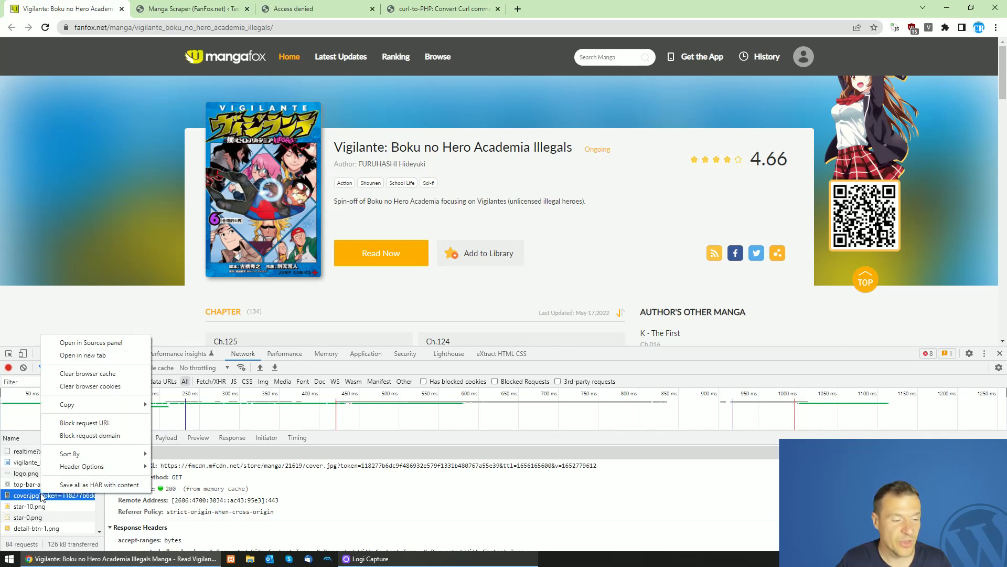
{"action": "mouse_move", "coordinate": [67, 404]}
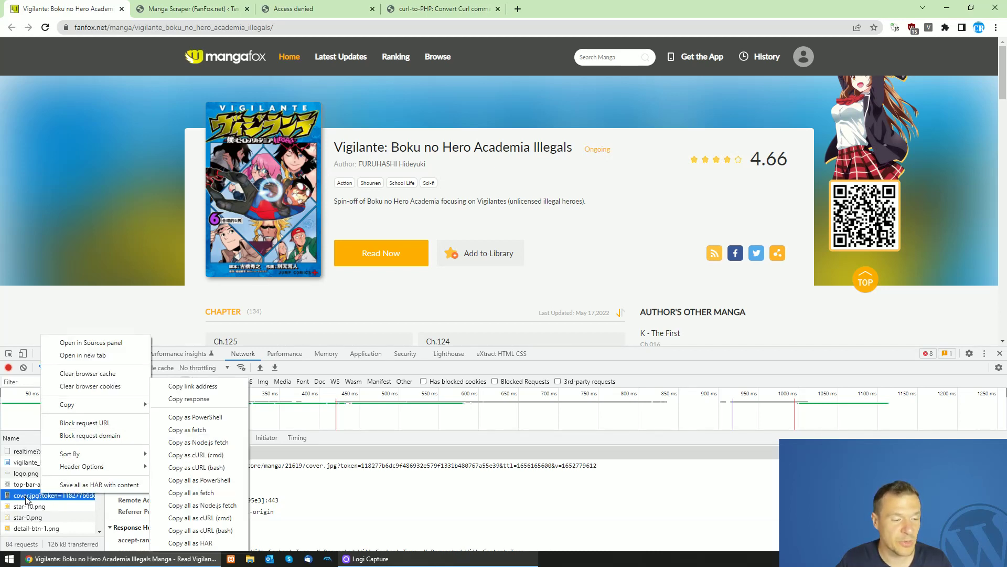
Copy the cover.jpg request as a cURL (cmd) command and go to the curl-to-PHP converter
{"action": "right_click", "coordinate": [26, 500]}
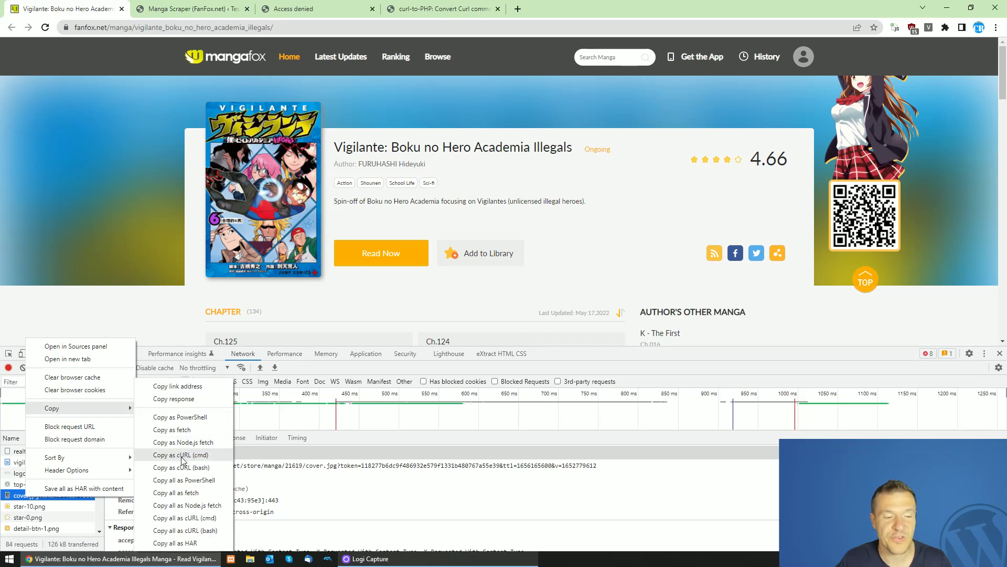
{"action": "left_click", "coordinate": [198, 458]}
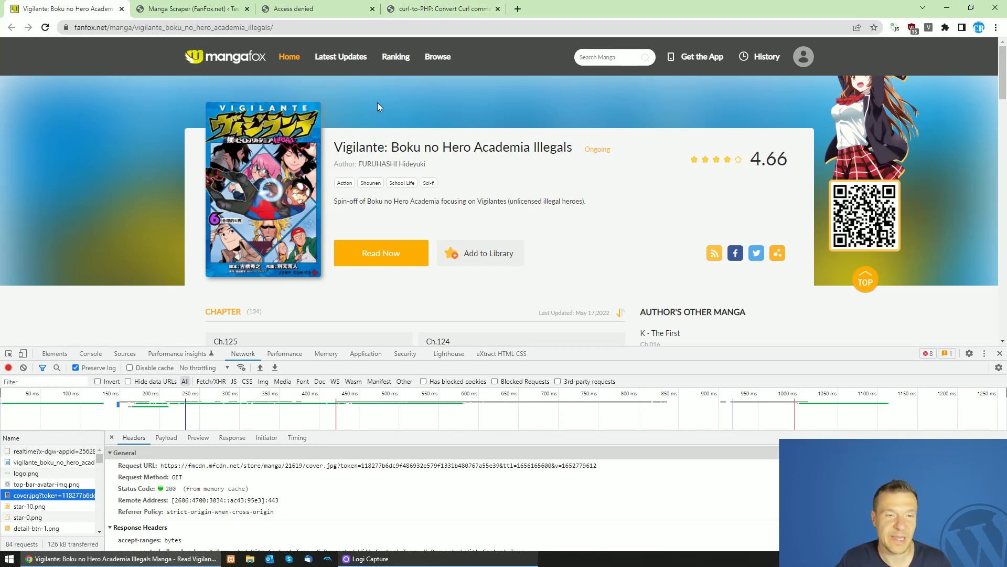
{"action": "left_click", "coordinate": [405, 9]}
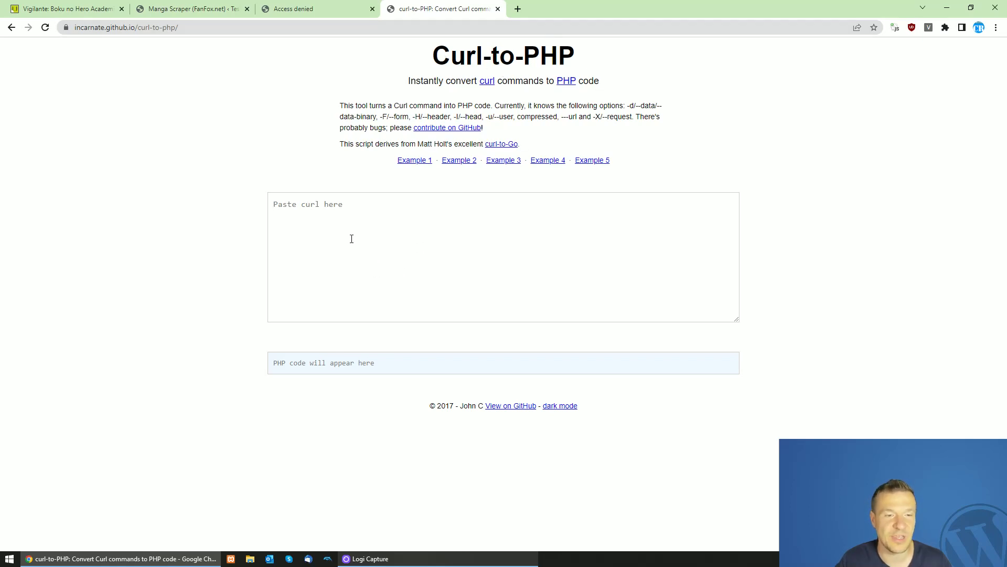
Convert the pasted cover-image curl command to PHP and copy the generated code
{"action": "key", "text": "ctrl+v"}
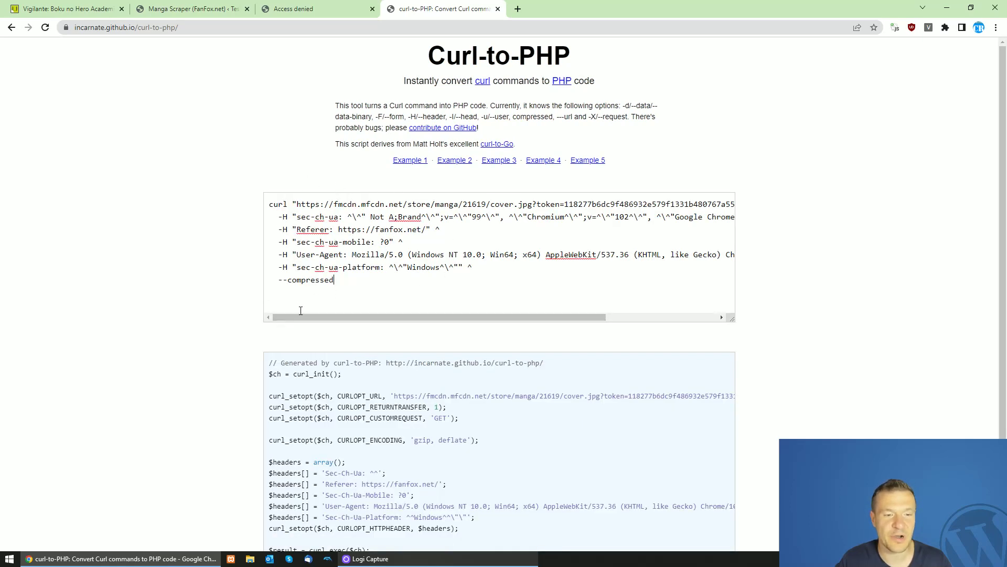
{"action": "mouse_move", "coordinate": [307, 315]}
{"action": "left_mouse_down"}
{"action": "mouse_move", "coordinate": [466, 315]}
{"action": "mouse_move", "coordinate": [230, 314]}
{"action": "left_mouse_up"}
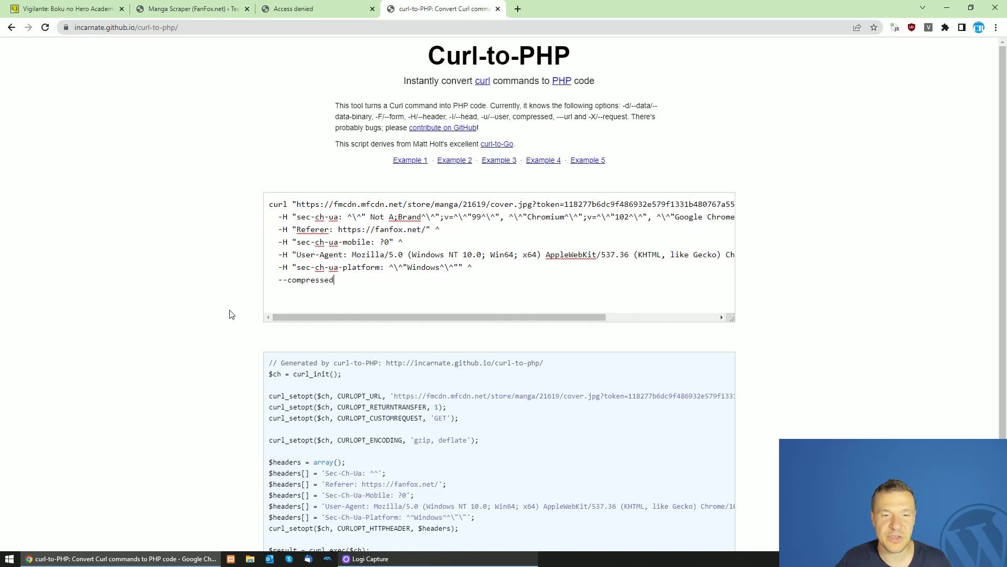
{"action": "scroll", "coordinate": [440, 311], "scroll_direction": "down", "scroll_amount": 3}
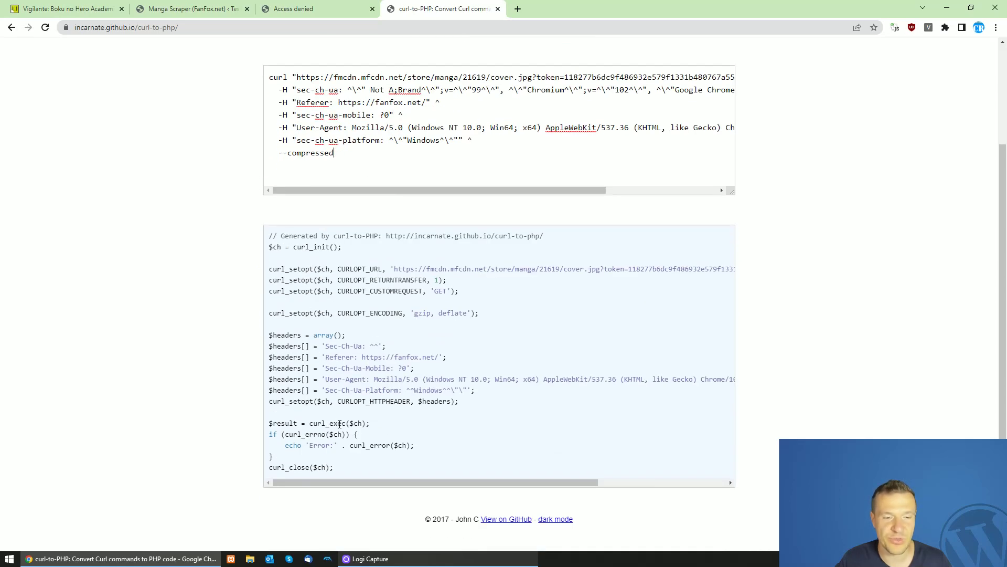
{"action": "mouse_move", "coordinate": [266, 237]}
{"action": "left_mouse_down"}
{"action": "mouse_move", "coordinate": [344, 457]}
{"action": "mouse_move", "coordinate": [245, 234]}
{"action": "left_mouse_up"}
{"action": "left_click", "coordinate": [344, 465]}
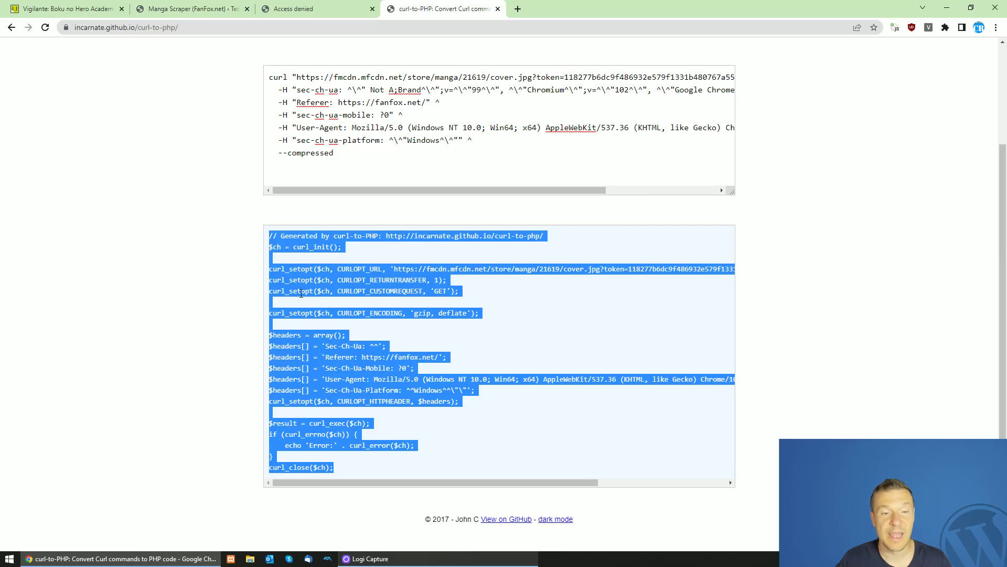
{"action": "right_click", "coordinate": [335, 269]}
{"action": "left_click", "coordinate": [231, 284]}
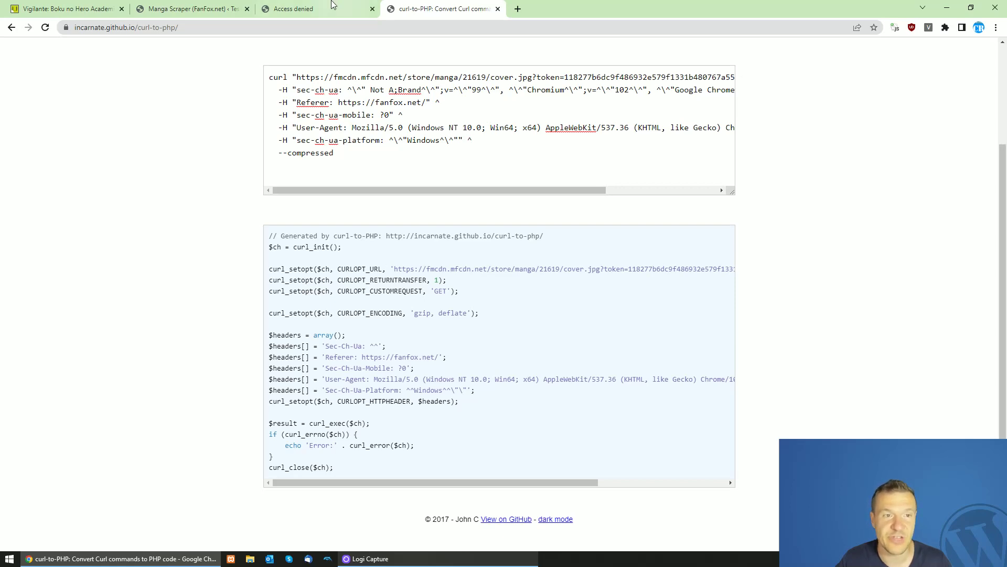
Review the PHP code's headers block with the fanfox referer and the CURLOPT_ENCODING line
{"action": "key", "text": "ctrl+shift+Tab"}
{"action": "left_click", "coordinate": [400, 7]}
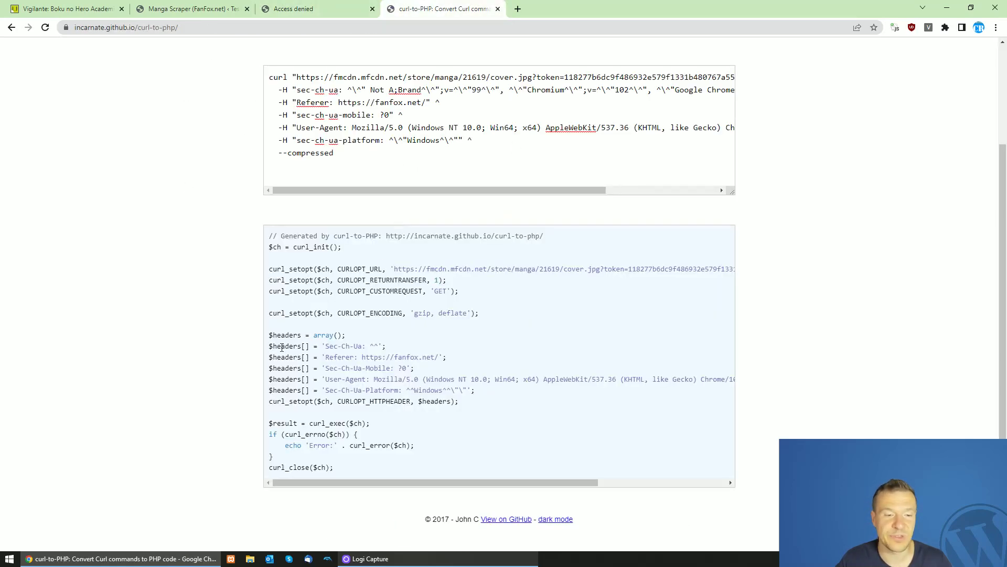
{"action": "mouse_move", "coordinate": [269, 337]}
{"action": "left_mouse_down"}
{"action": "mouse_move", "coordinate": [360, 380]}
{"action": "mouse_move", "coordinate": [473, 400]}
{"action": "left_mouse_up"}
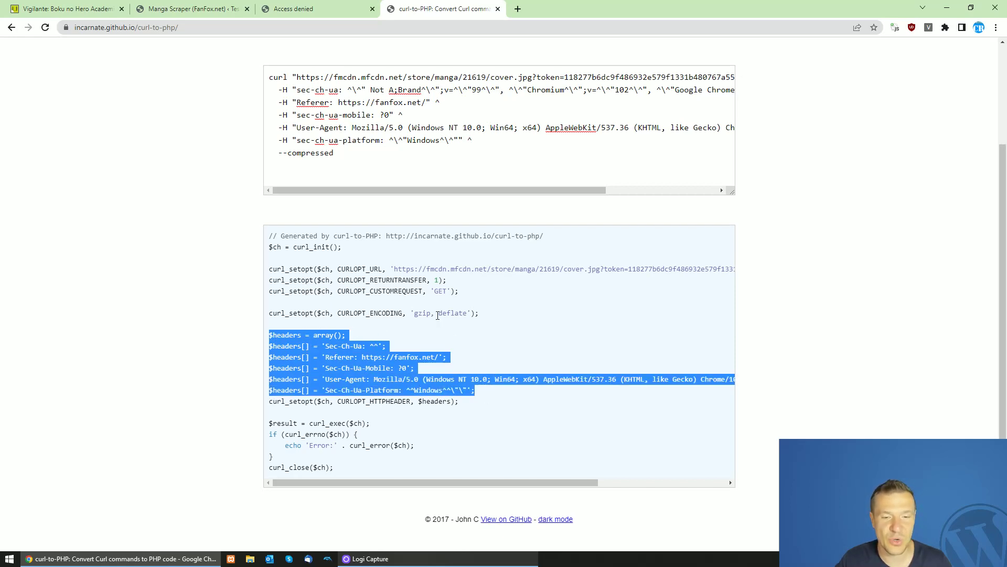
{"action": "left_click_drag", "start_coordinate": [479, 313], "coordinate": [256, 314]}
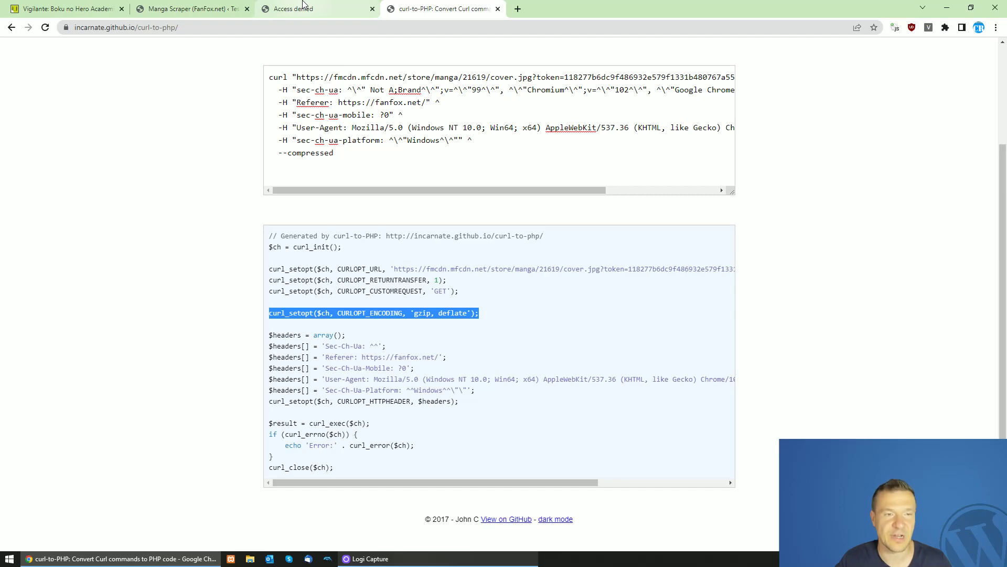
Add a Manga Scraper rule with the Vigilante fanfox URL and save the settings
{"action": "left_click", "coordinate": [189, 8]}
{"action": "left_click", "coordinate": [79, 9]}
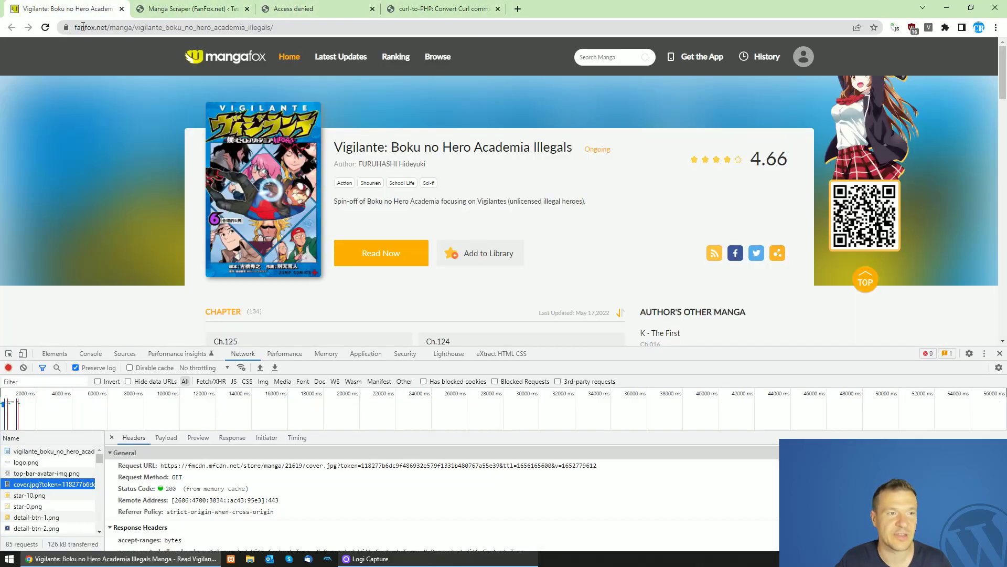
{"action": "key", "text": "ctrl+l"}
{"action": "key", "text": "ctrl+c"}
{"action": "key", "text": "ctrl+Tab"}
{"action": "key", "text": "ctrl+v"}
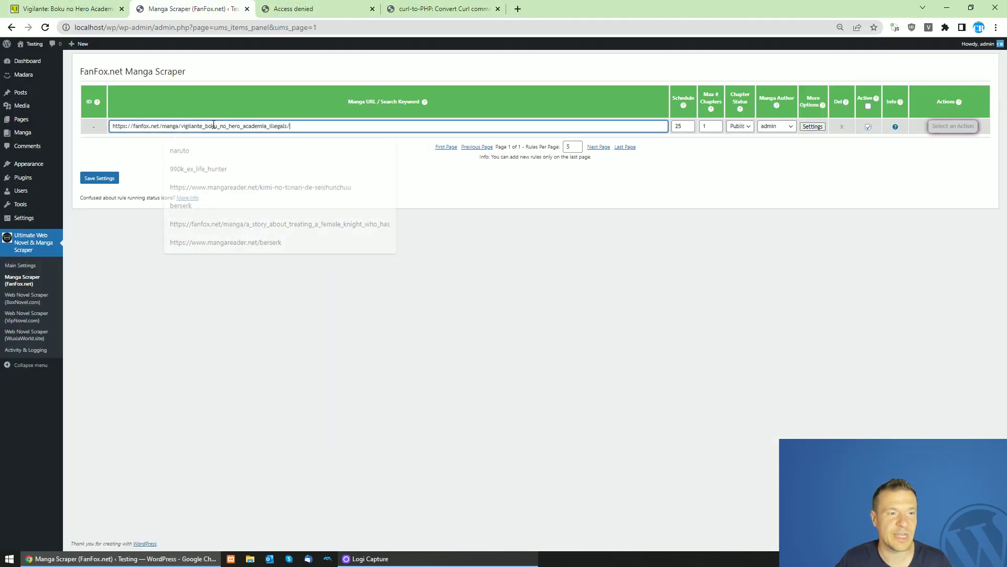
{"action": "left_click", "coordinate": [78, 9]}
{"action": "left_click", "coordinate": [157, 9]}
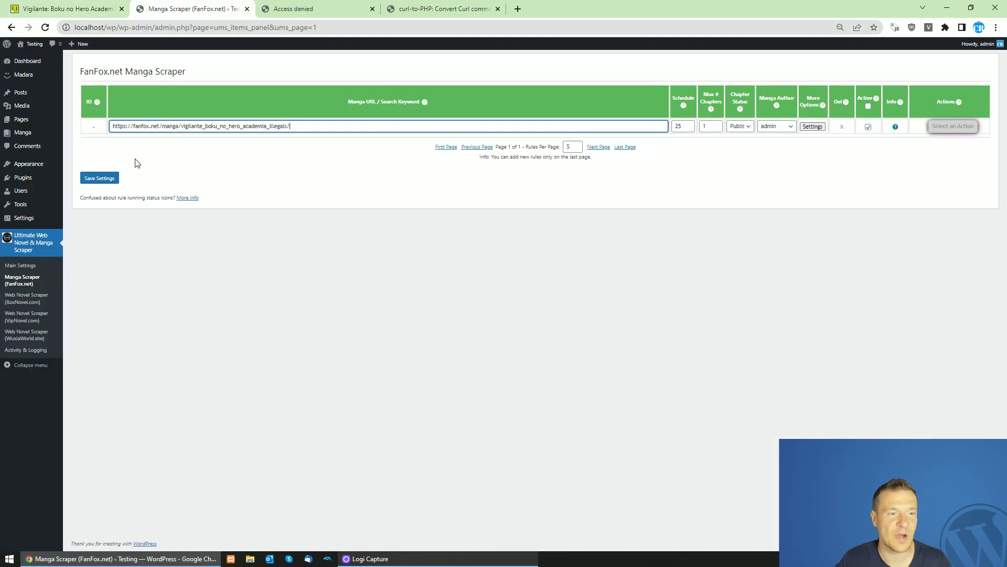
{"action": "left_click", "coordinate": [107, 180]}
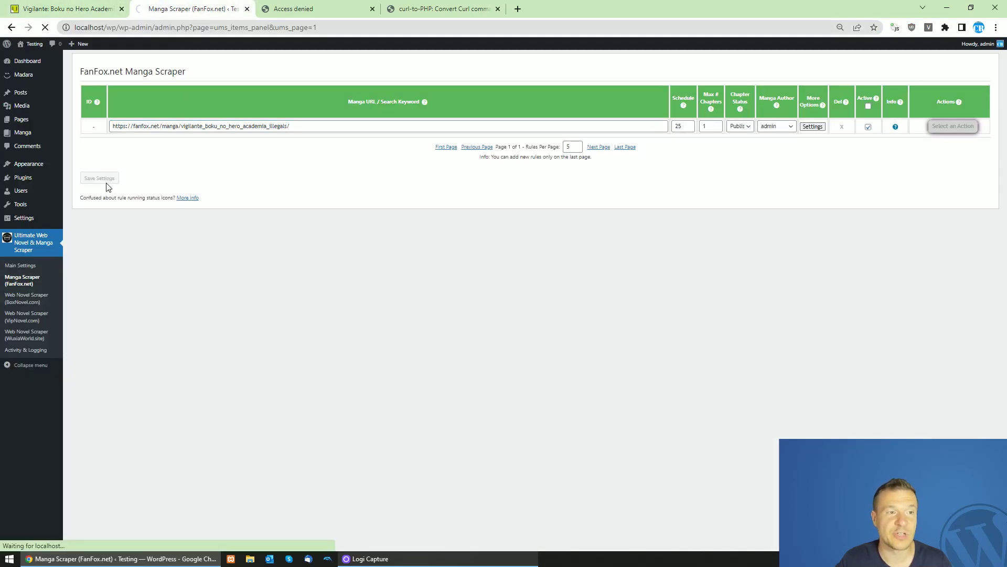
Check the Manga list, then run the Vigilante scraper rule now
{"action": "middle_click", "coordinate": [22, 133]}
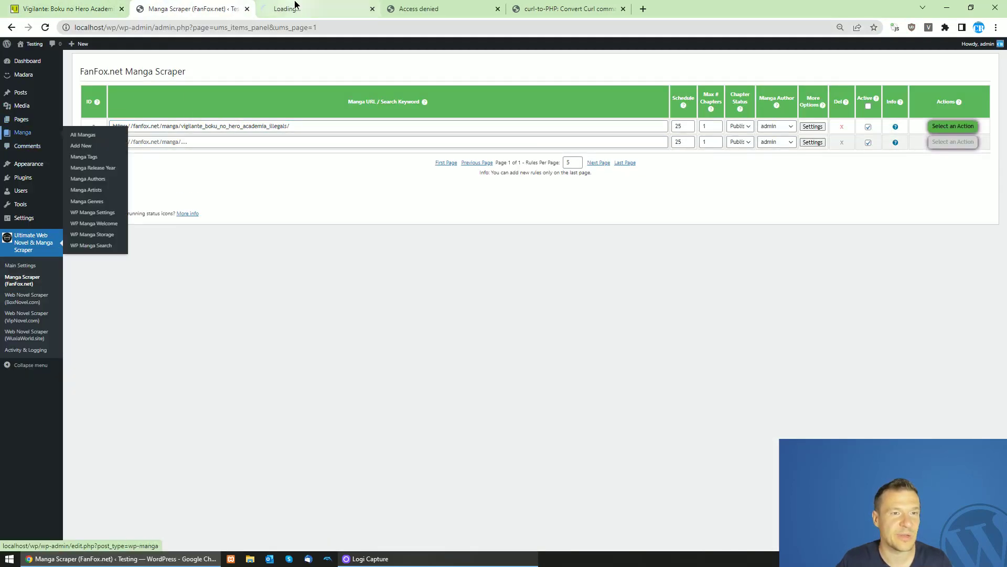
{"action": "left_click", "coordinate": [295, 9]}
{"action": "left_click", "coordinate": [189, 9]}
{"action": "left_click", "coordinate": [945, 128]}
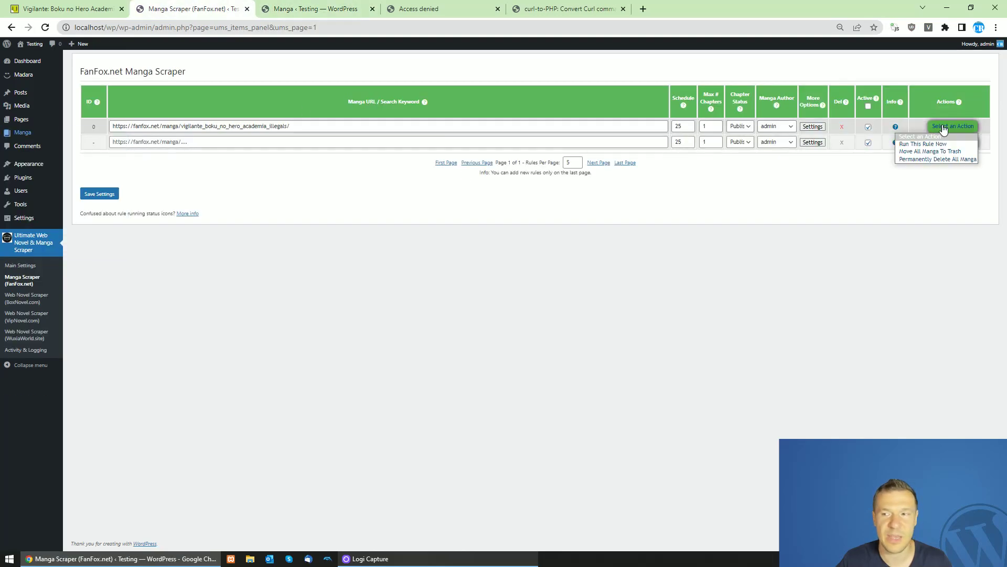
{"action": "left_click", "coordinate": [925, 143]}
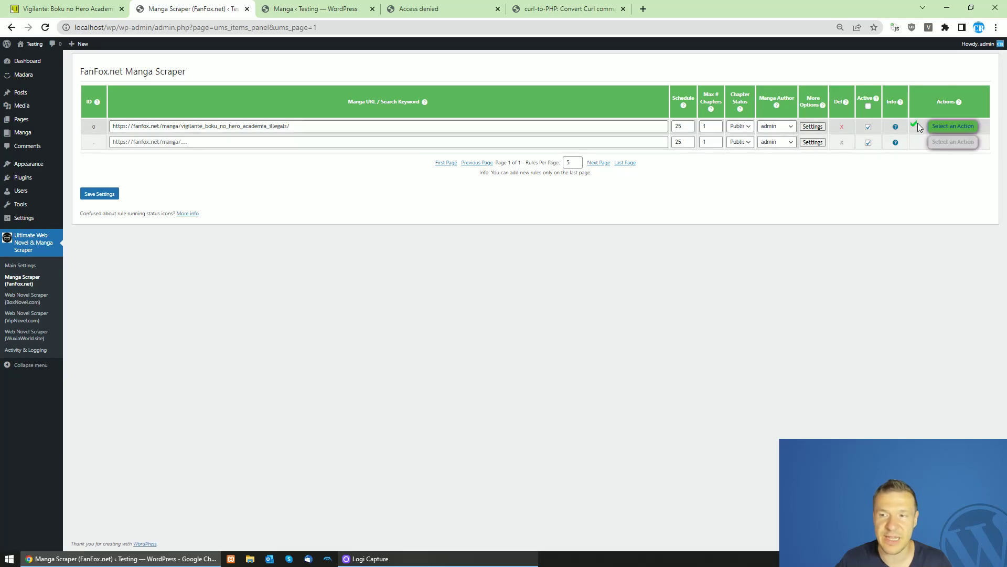
Refresh the Manga list and open the imported Vigilante manga for editing
{"action": "left_click", "coordinate": [315, 9]}
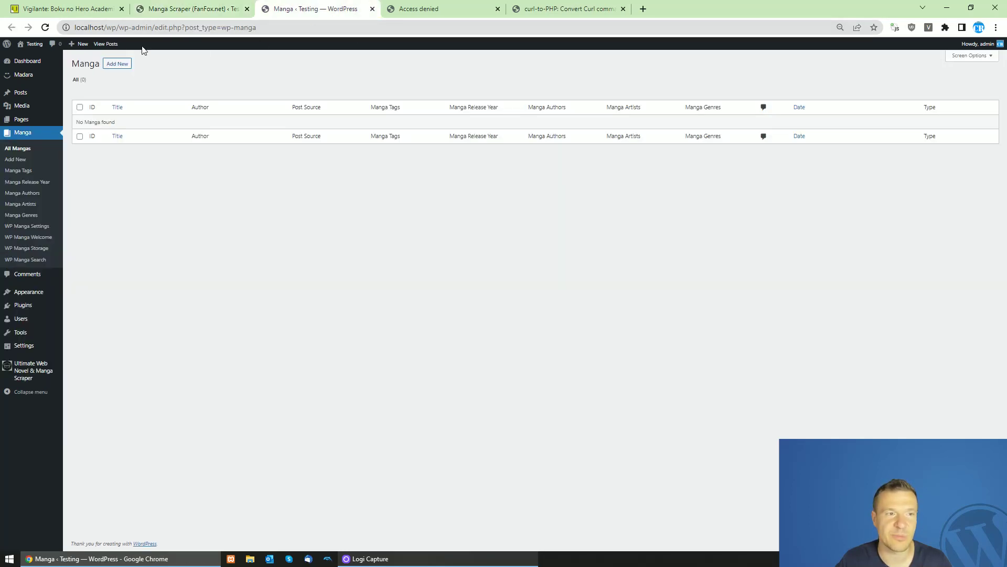
{"action": "left_click", "coordinate": [44, 27]}
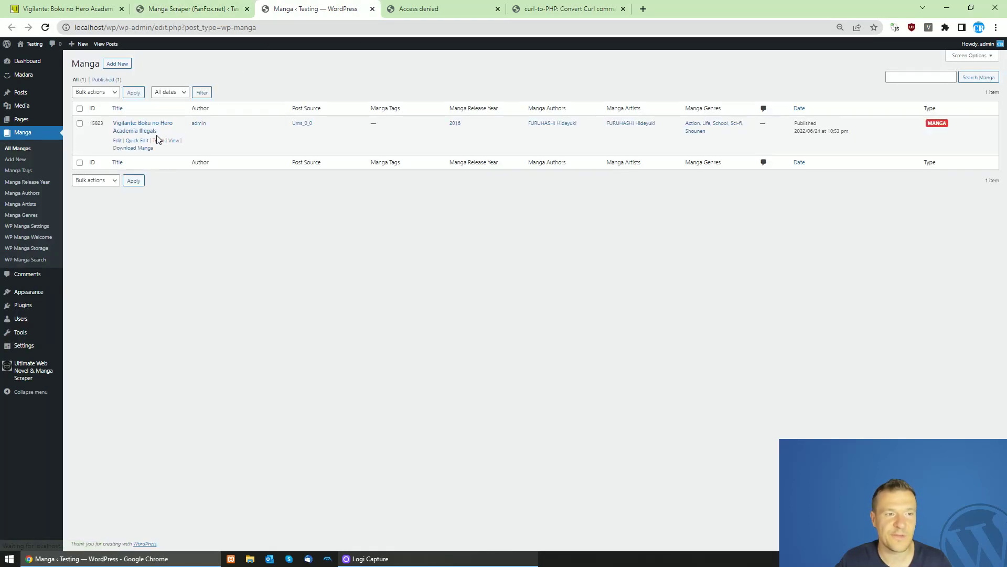
{"action": "left_click", "coordinate": [129, 125]}
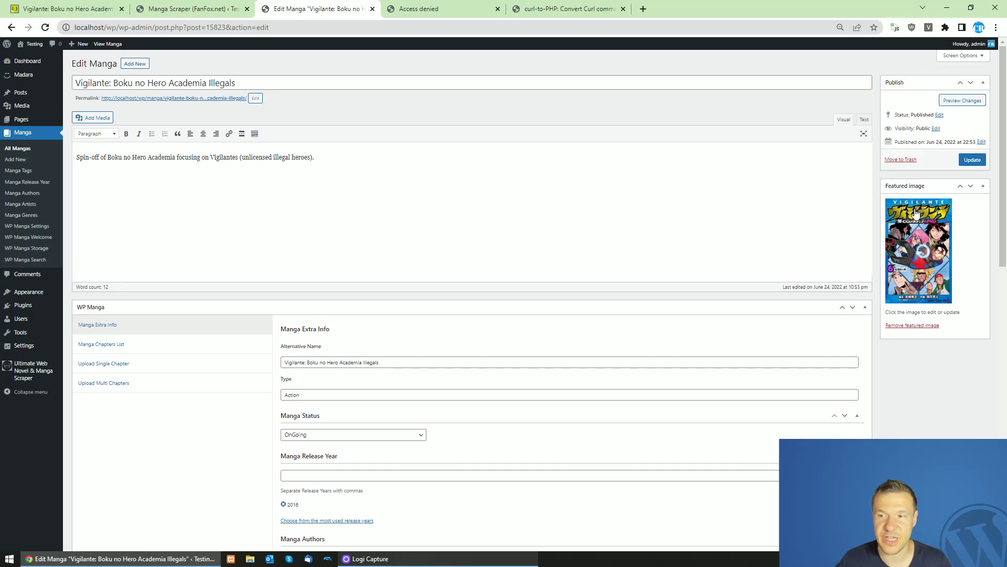
Check the blocked cover image tab still shows Cloudflare's Access denied heading
{"action": "left_click", "coordinate": [67, 9]}
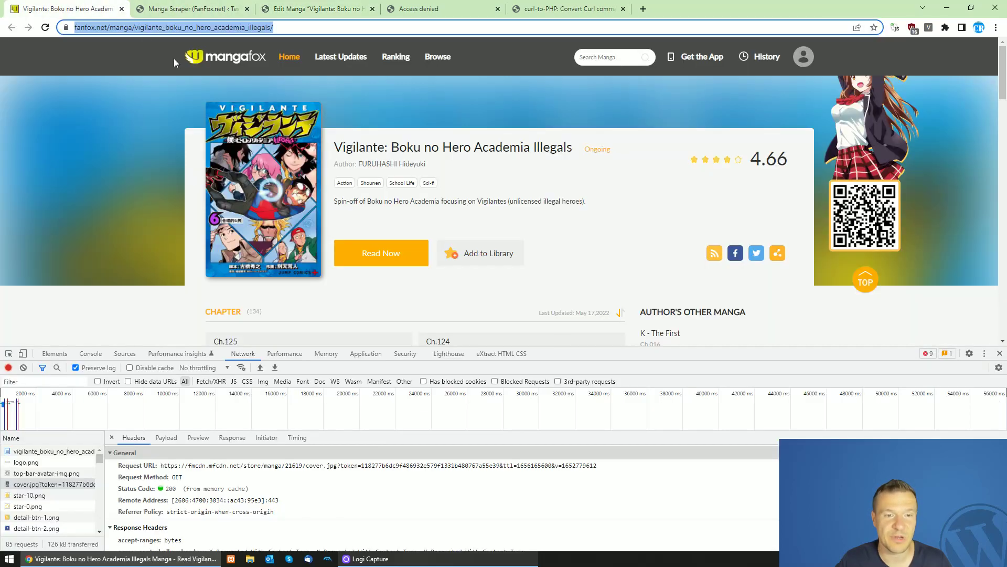
{"action": "left_click", "coordinate": [420, 7]}
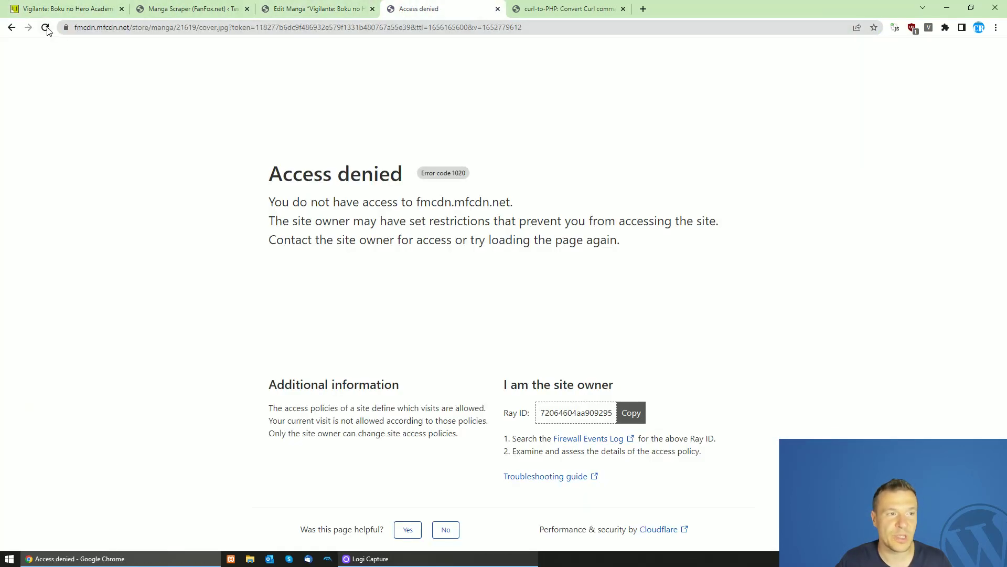
{"action": "left_click", "coordinate": [199, 26]}
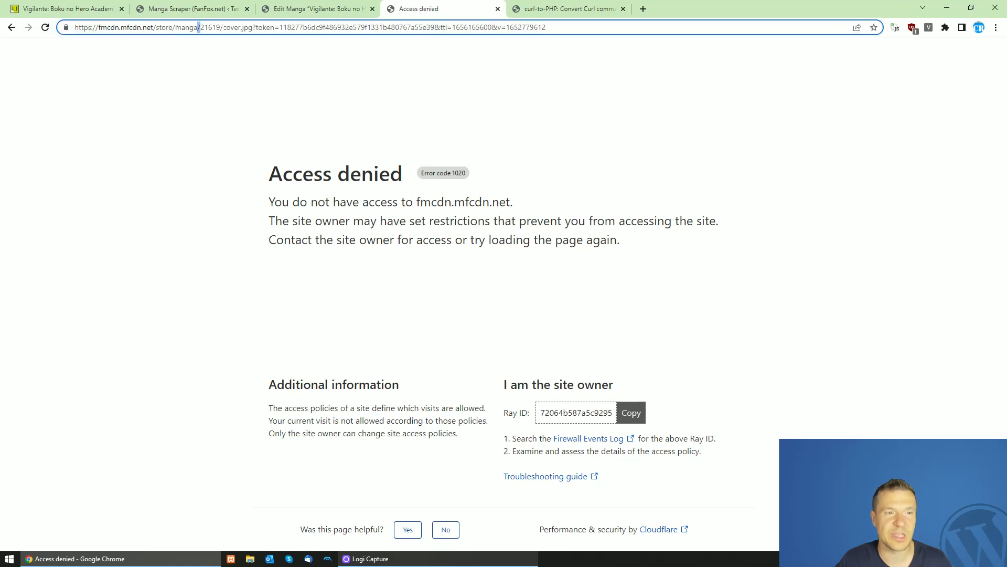
{"action": "left_click_drag", "start_coordinate": [274, 180], "coordinate": [392, 178]}
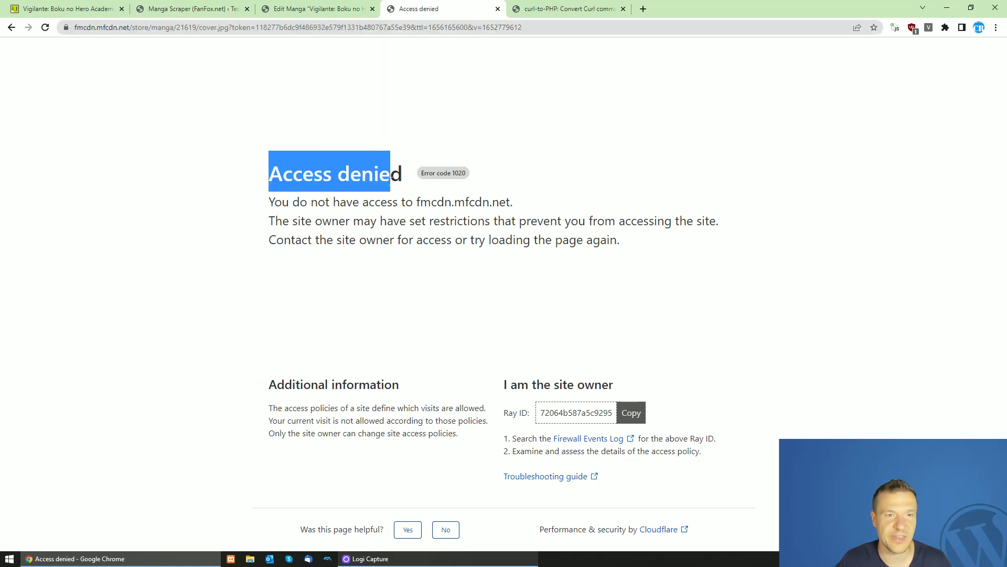
{"action": "left_click", "coordinate": [562, 9]}
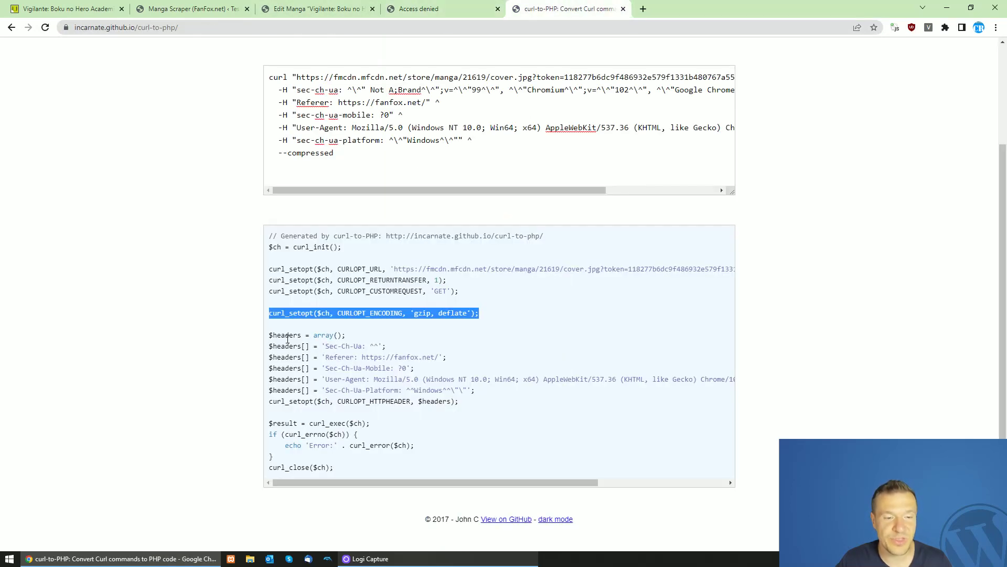
{"action": "left_click", "coordinate": [269, 316]}
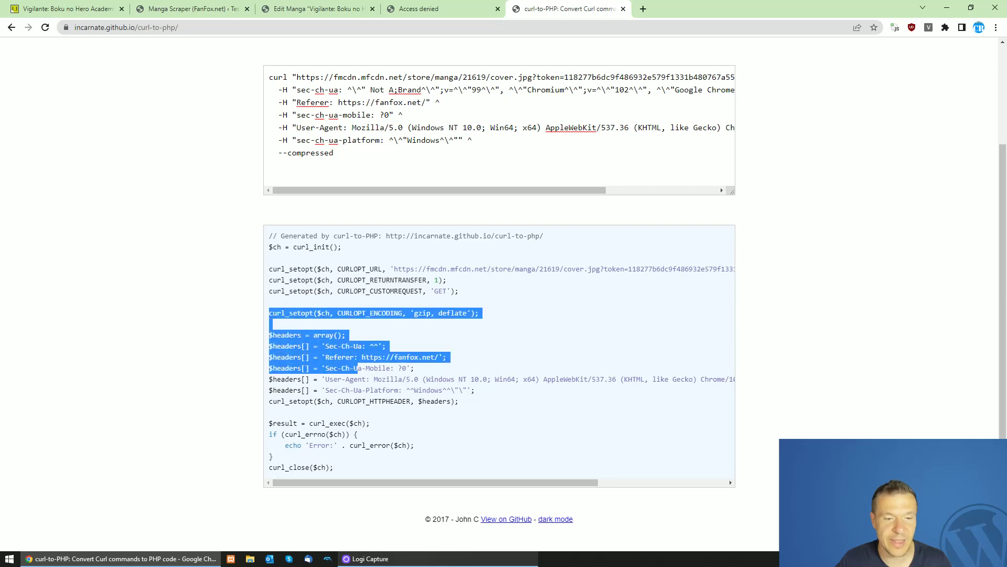
{"action": "left_click_drag", "start_coordinate": [270, 312], "coordinate": [486, 400]}
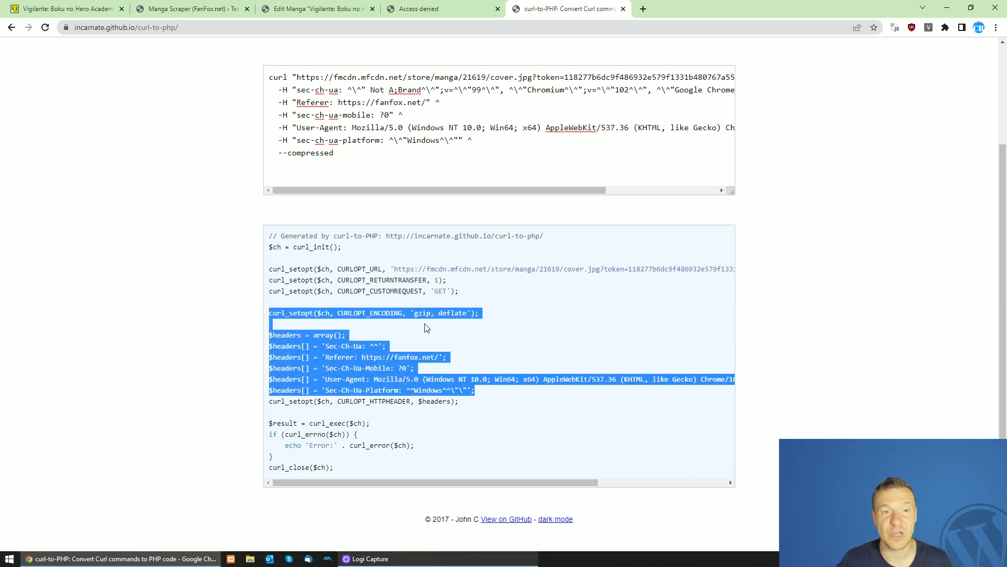
{"action": "scroll", "coordinate": [238, 309], "scroll_direction": "up", "scroll_amount": 1}
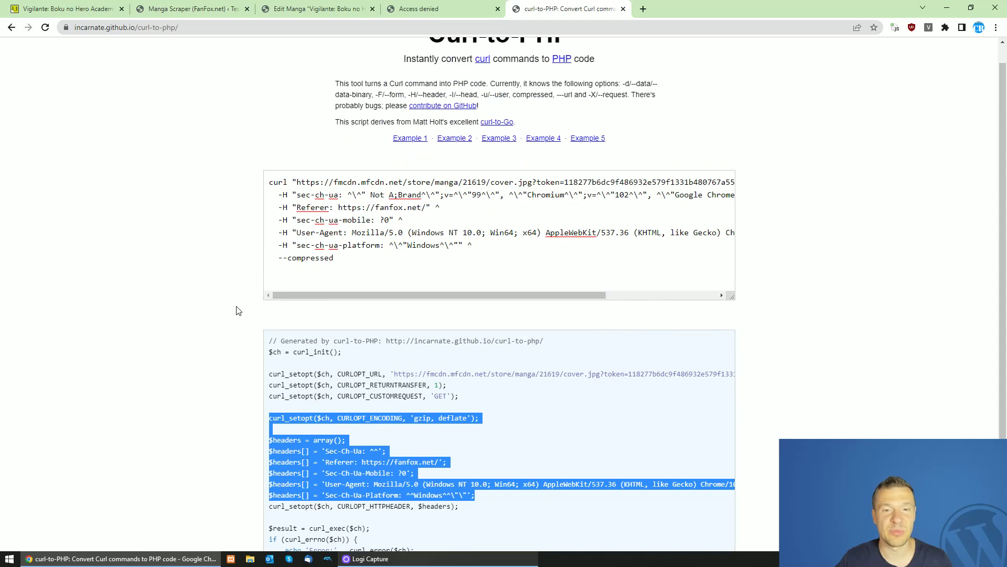
{"action": "scroll", "coordinate": [237, 310], "scroll_direction": "up", "scroll_amount": 1}
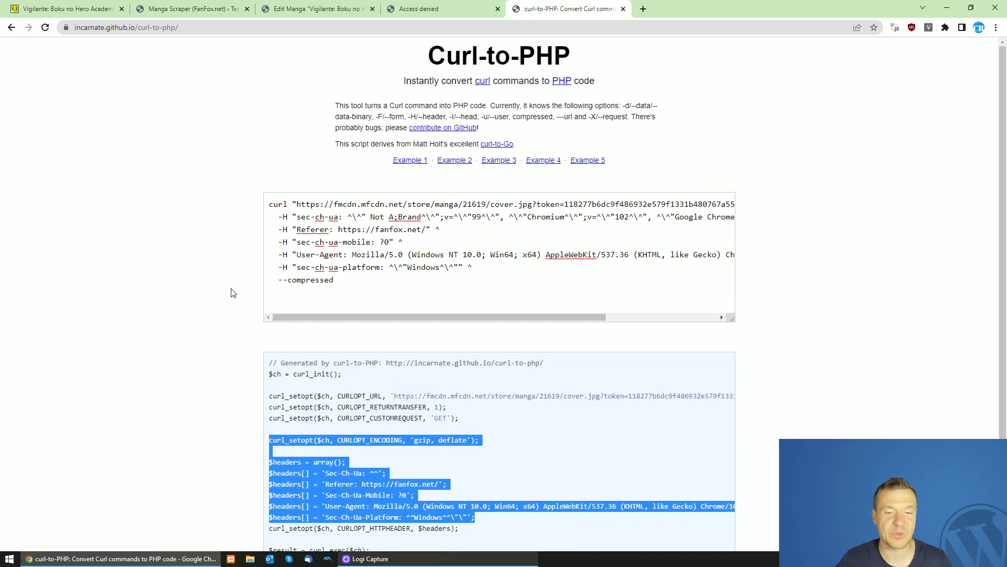
{"action": "left_click", "coordinate": [189, 9]}
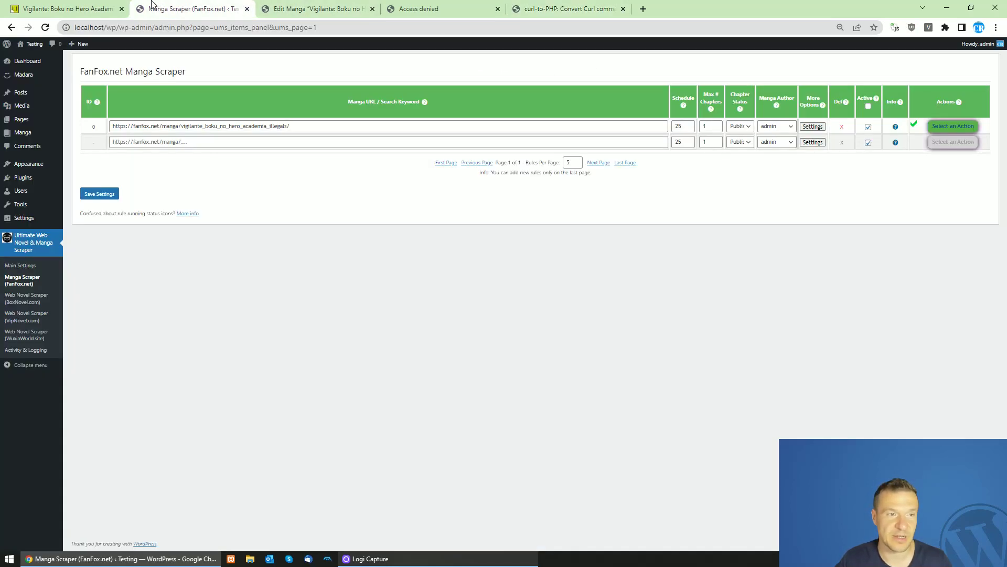
{"action": "left_click", "coordinate": [73, 8]}
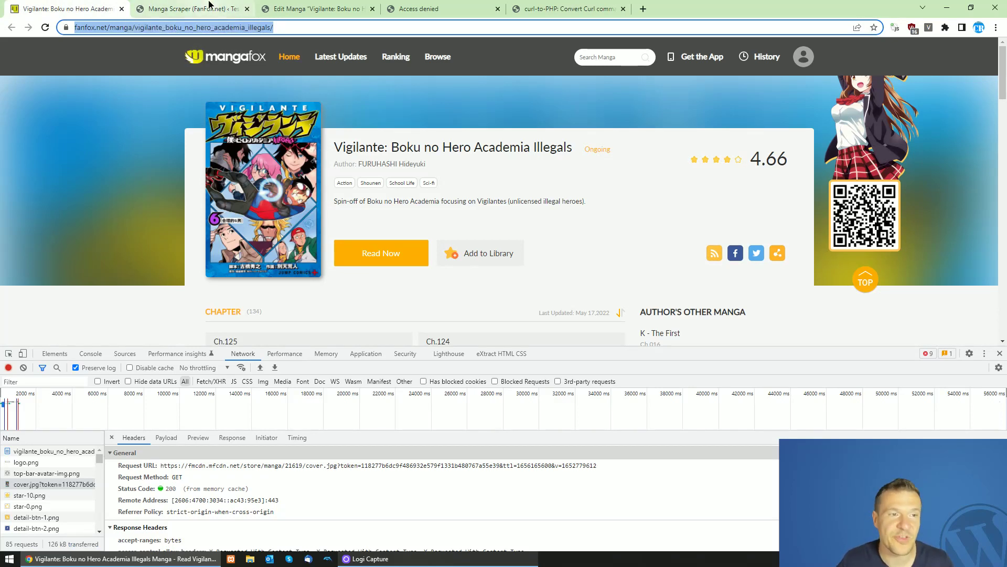
{"action": "left_click", "coordinate": [190, 9]}
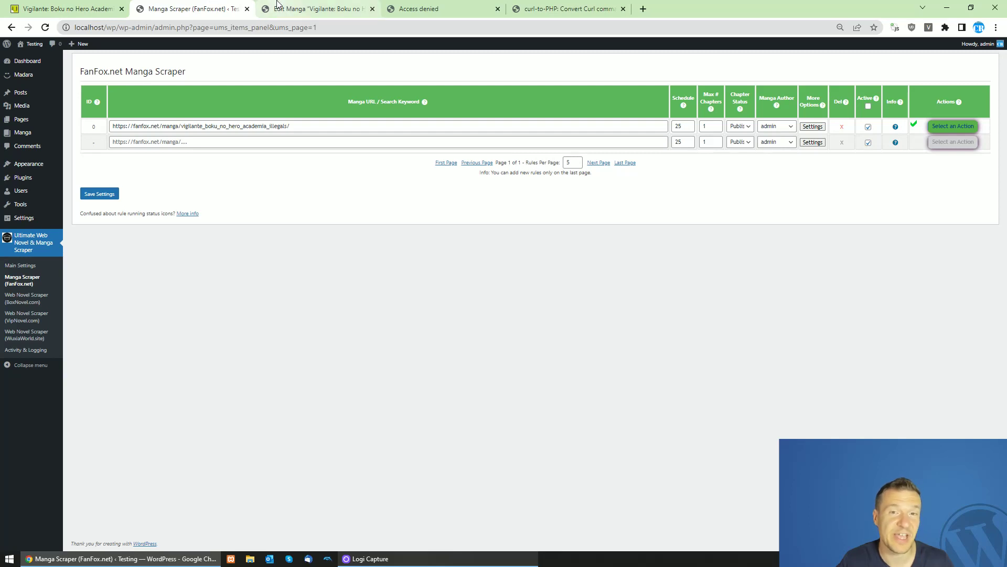